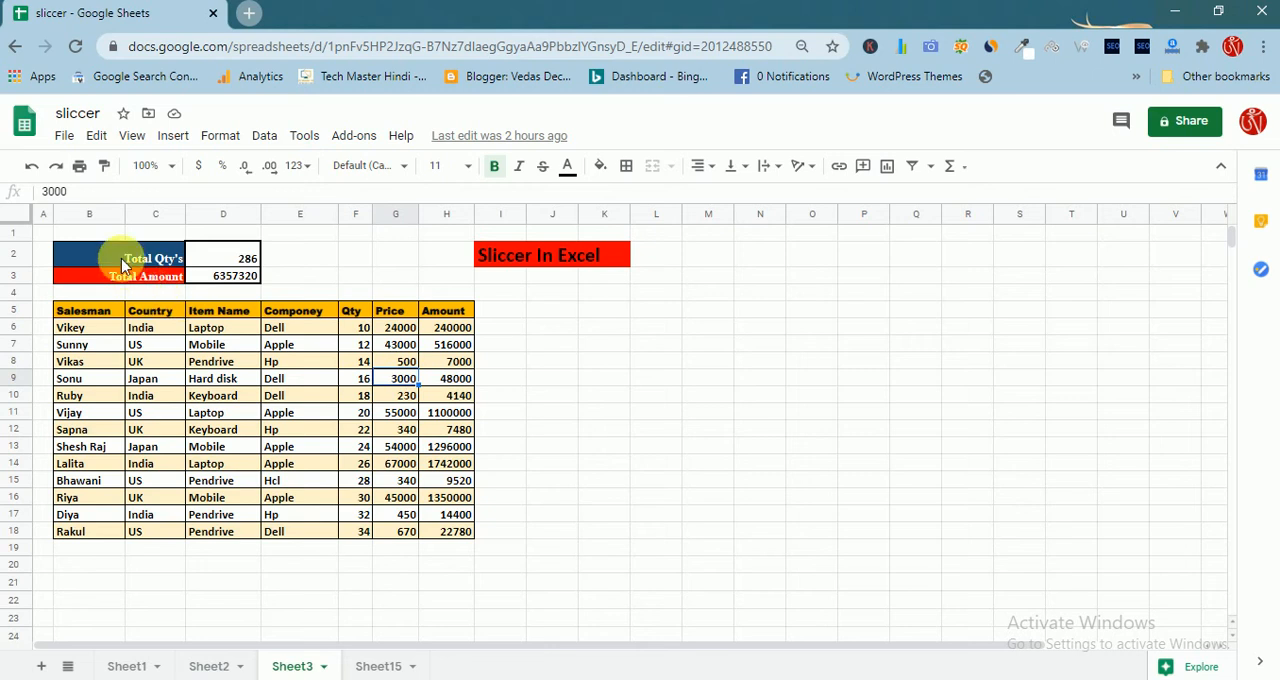
Examine the sales table on Sheet3 and the formulas behind the Total Qty's and Total Amount cells
click(121, 258)
click(125, 283)
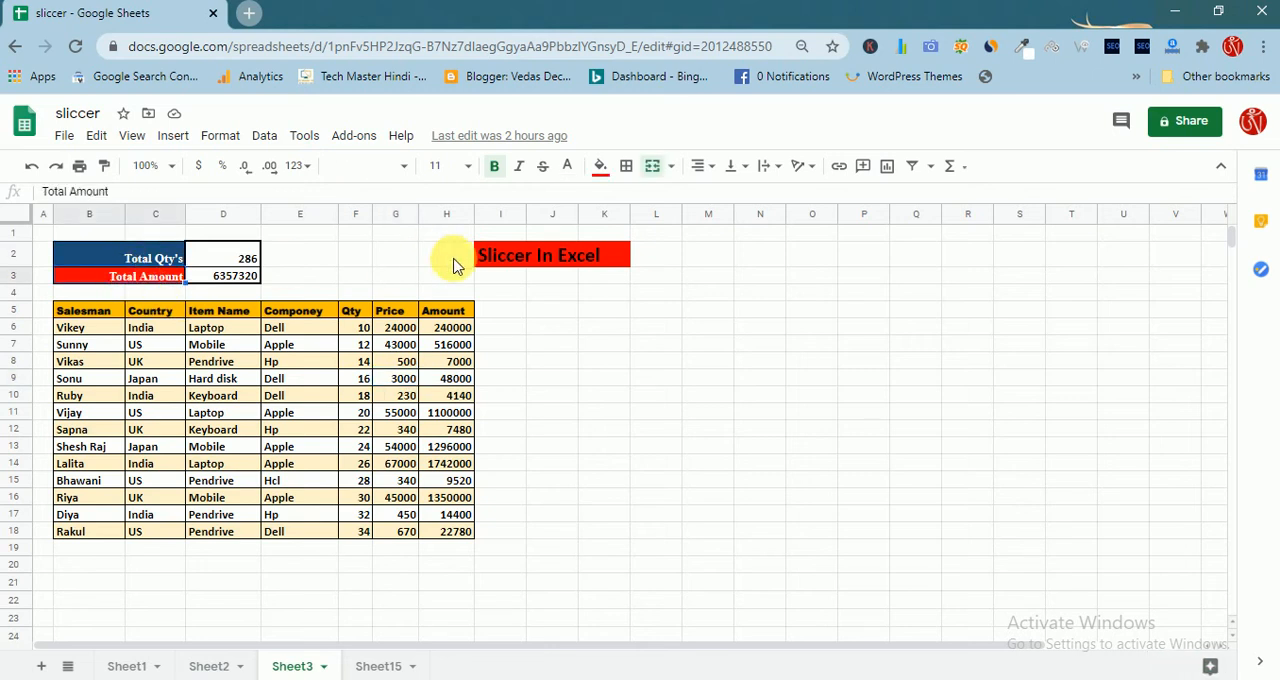
click(492, 262)
click(594, 432)
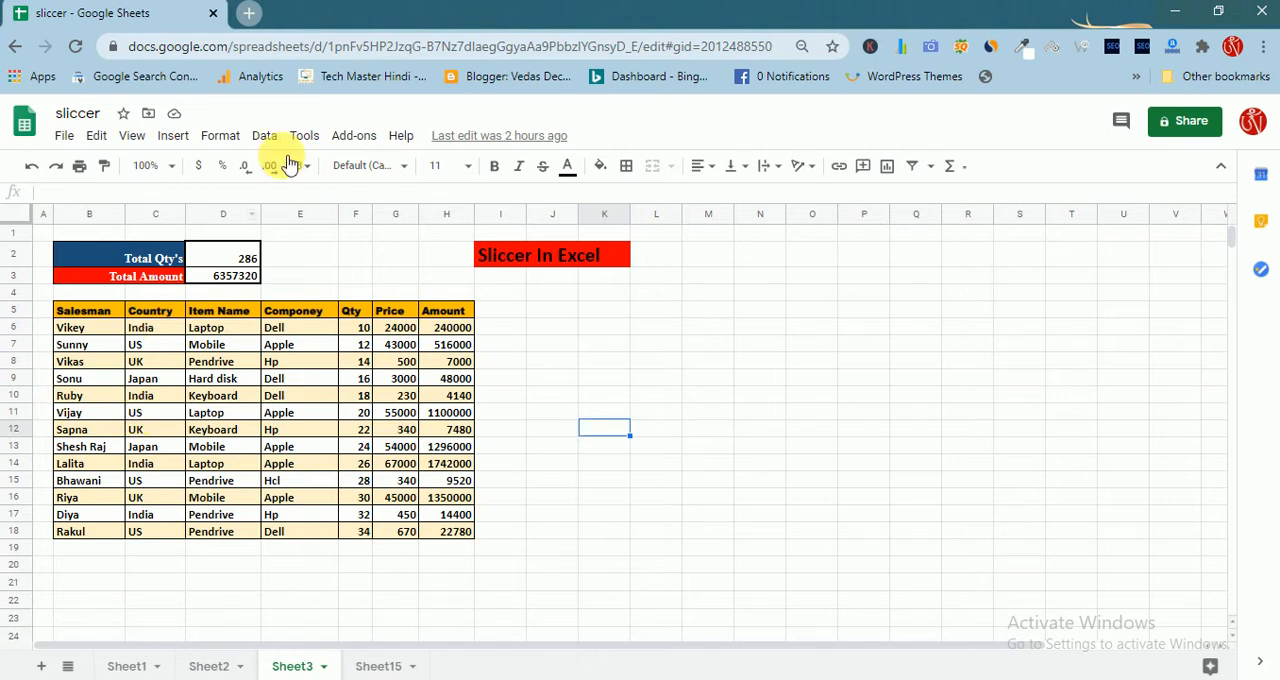
click(84, 316)
drag(84, 316, 455, 537)
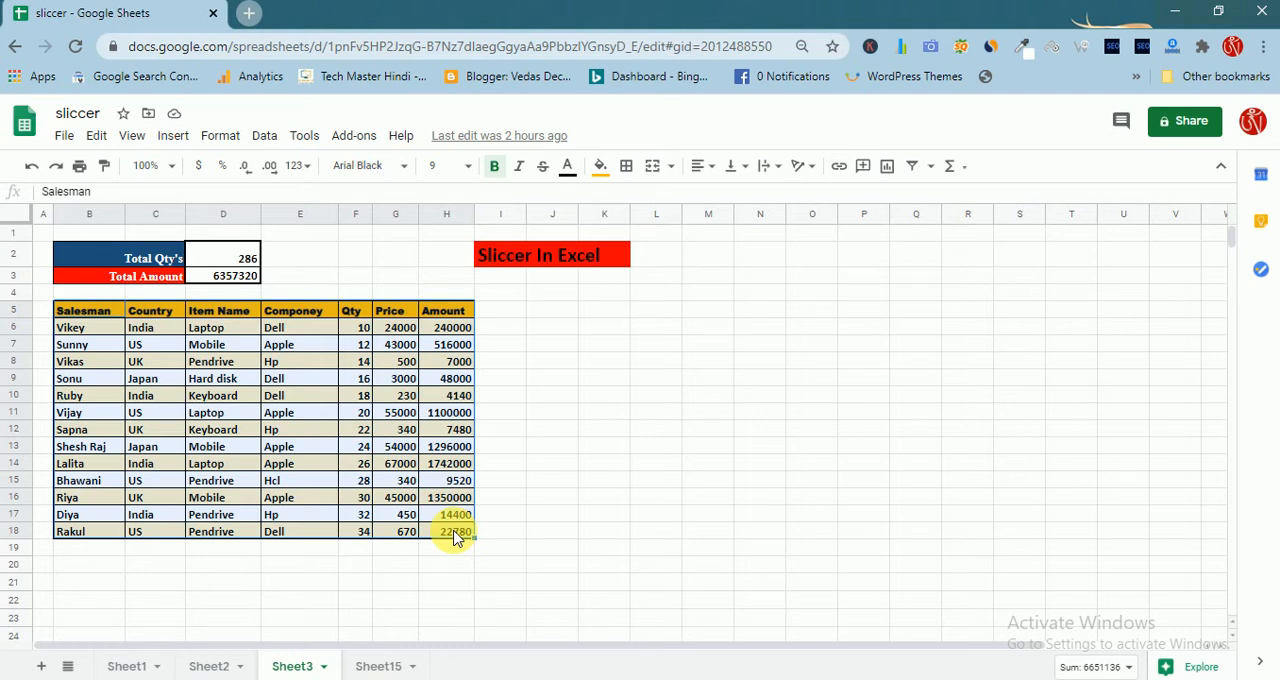
click(607, 431)
click(463, 432)
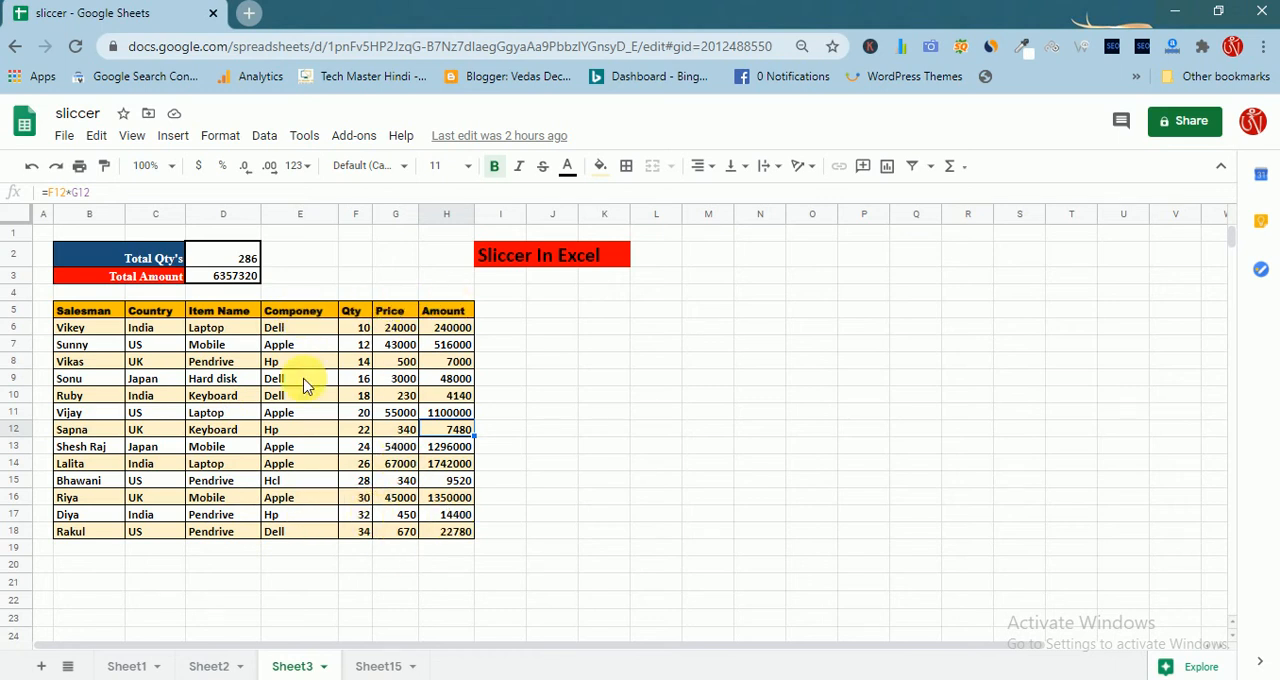
click(92, 259)
click(230, 262)
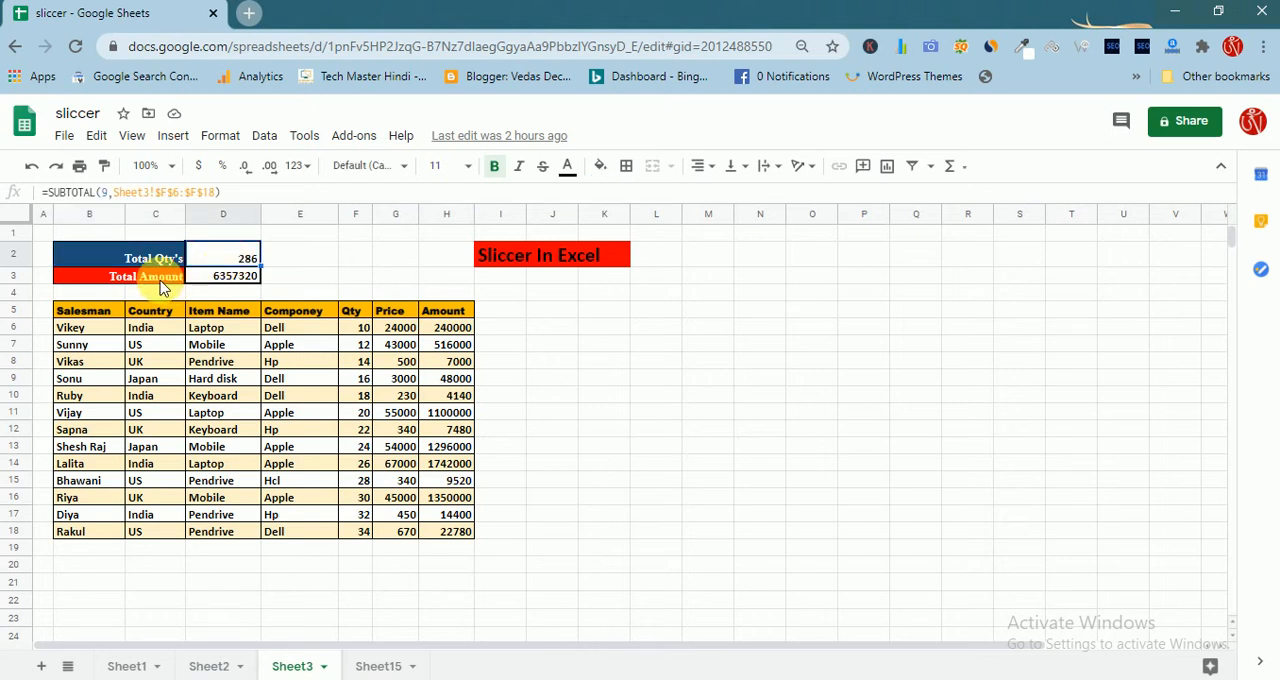
click(161, 281)
click(243, 285)
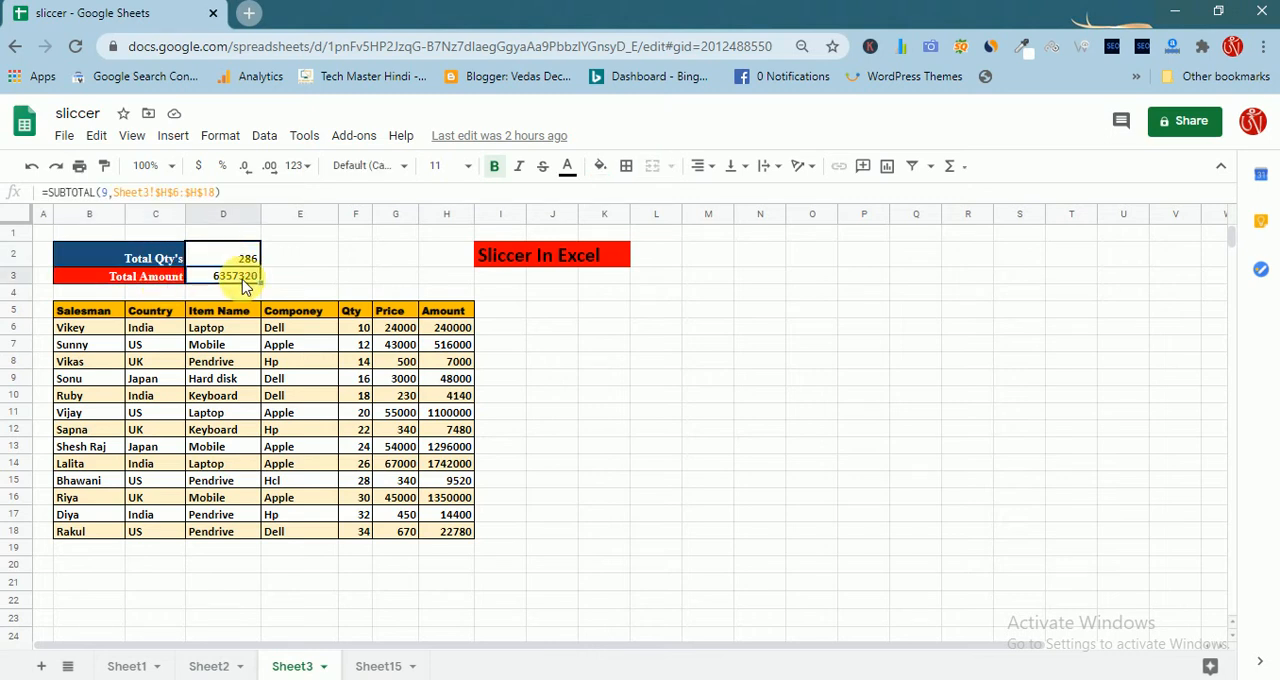
click(502, 345)
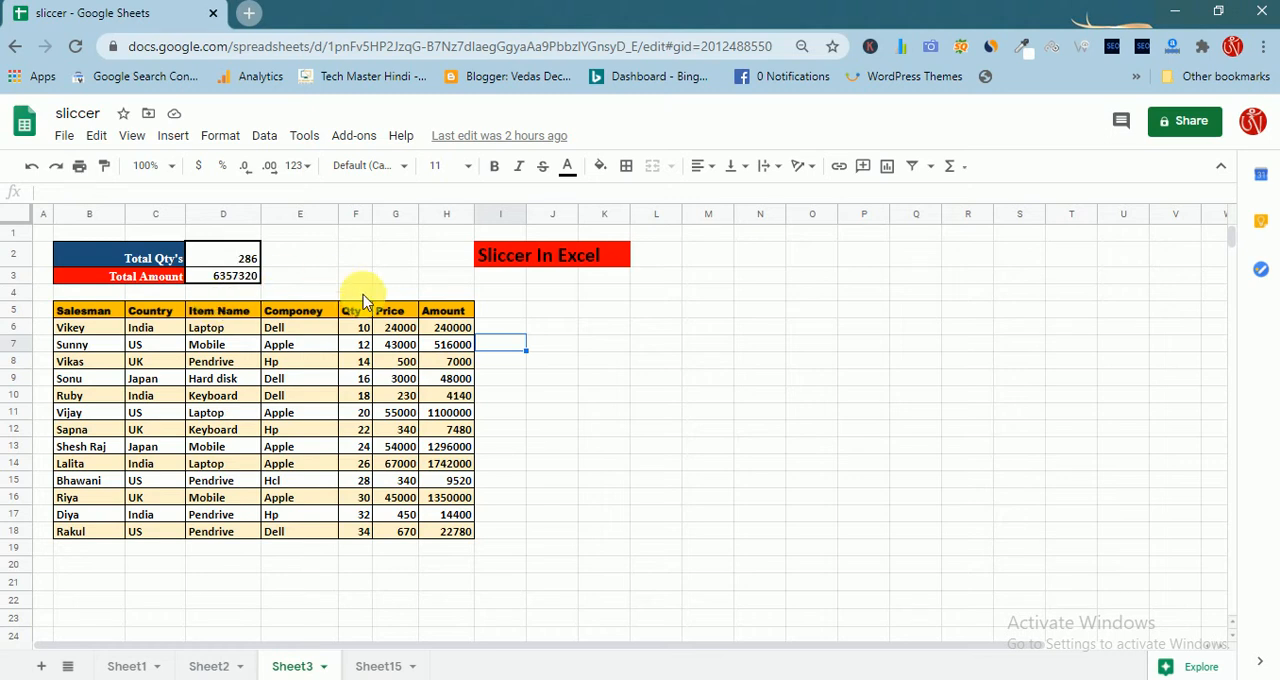
click(265, 136)
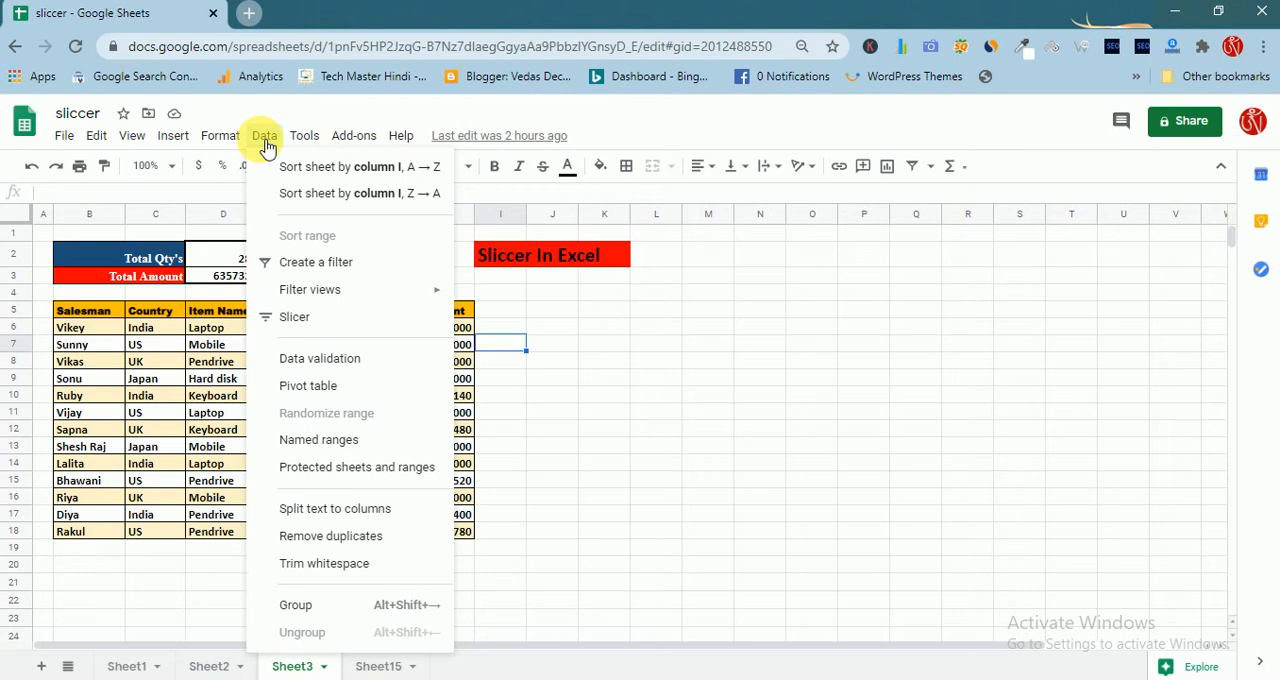
mouse_move(423, 135)
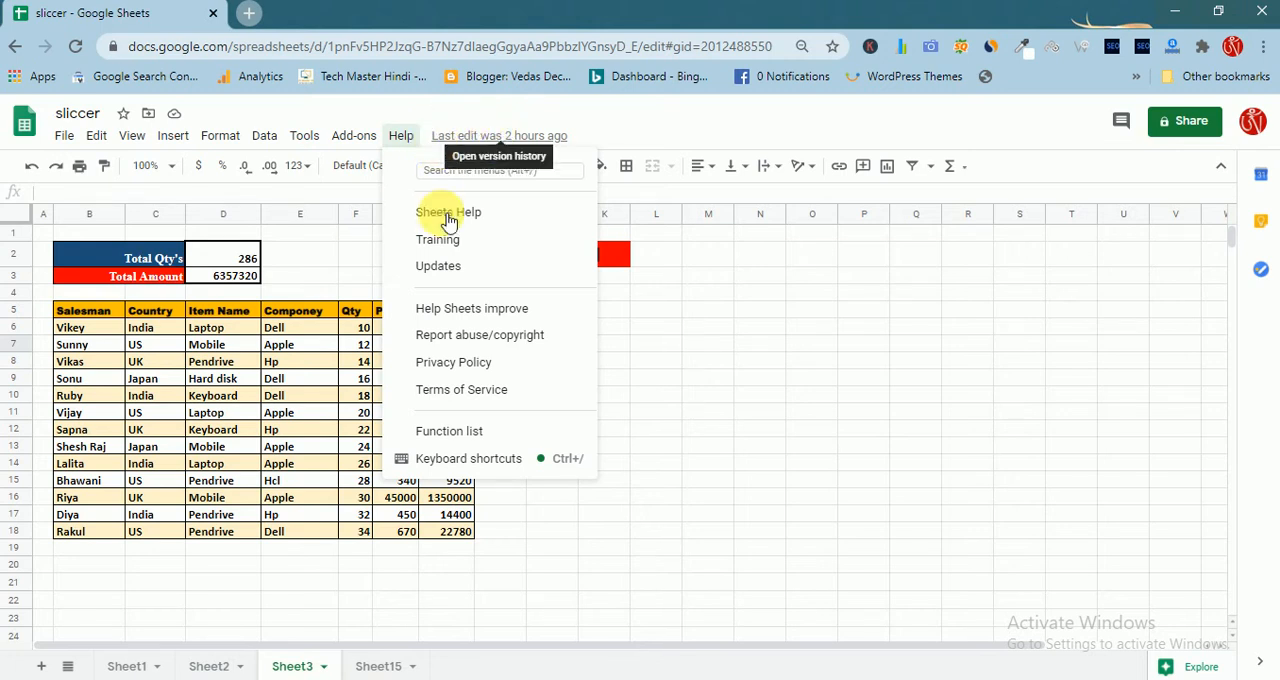
click(790, 364)
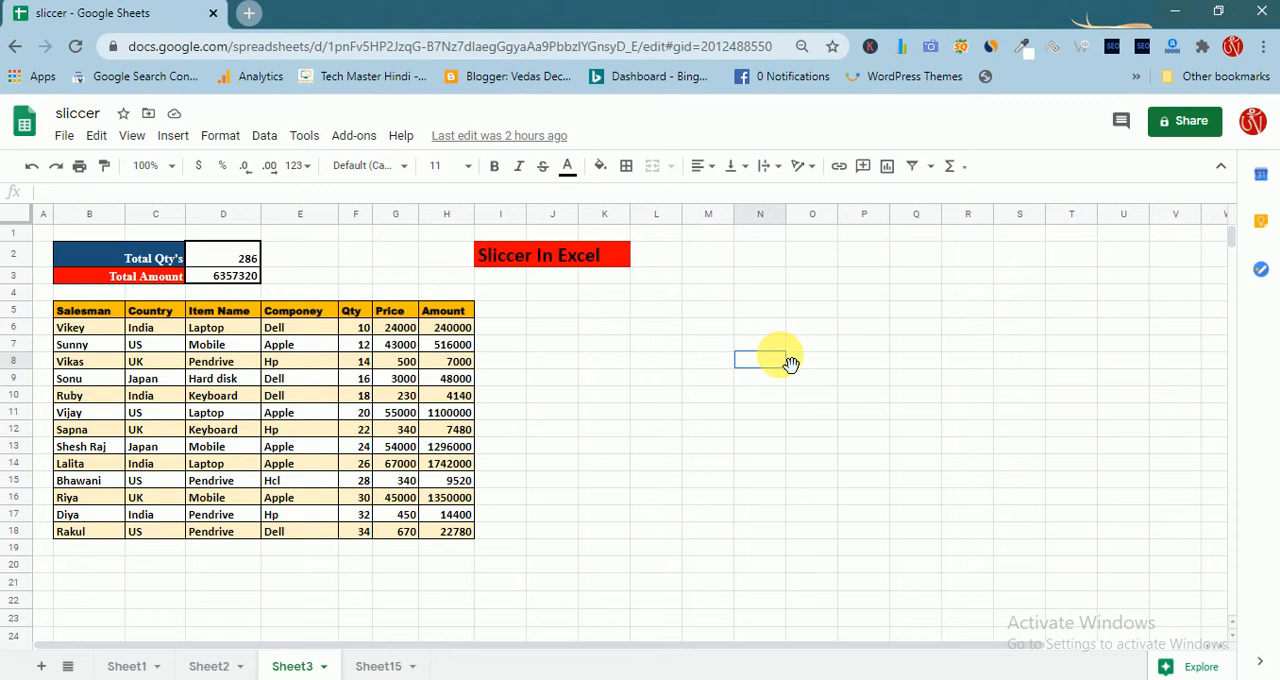
click(530, 344)
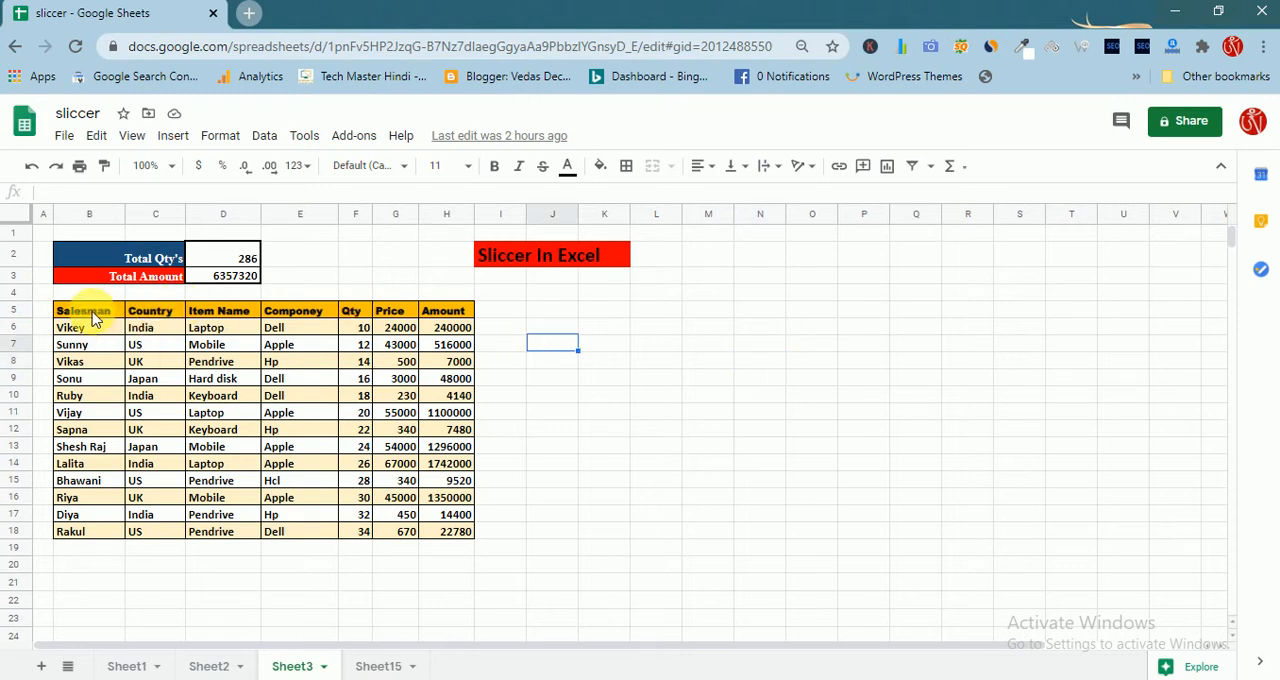
drag(92, 314, 451, 537)
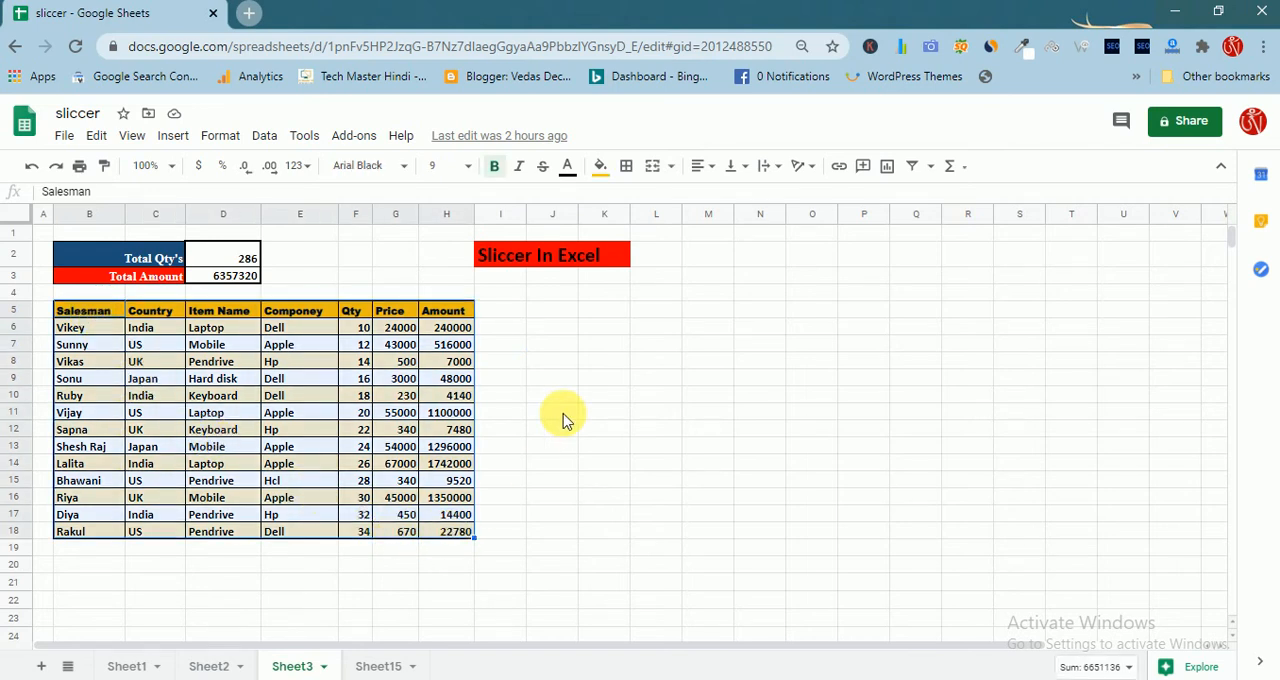
click(563, 420)
Insert a slicer from the table's Country column data and place it beside the Sliccer In Excel title
click(163, 316)
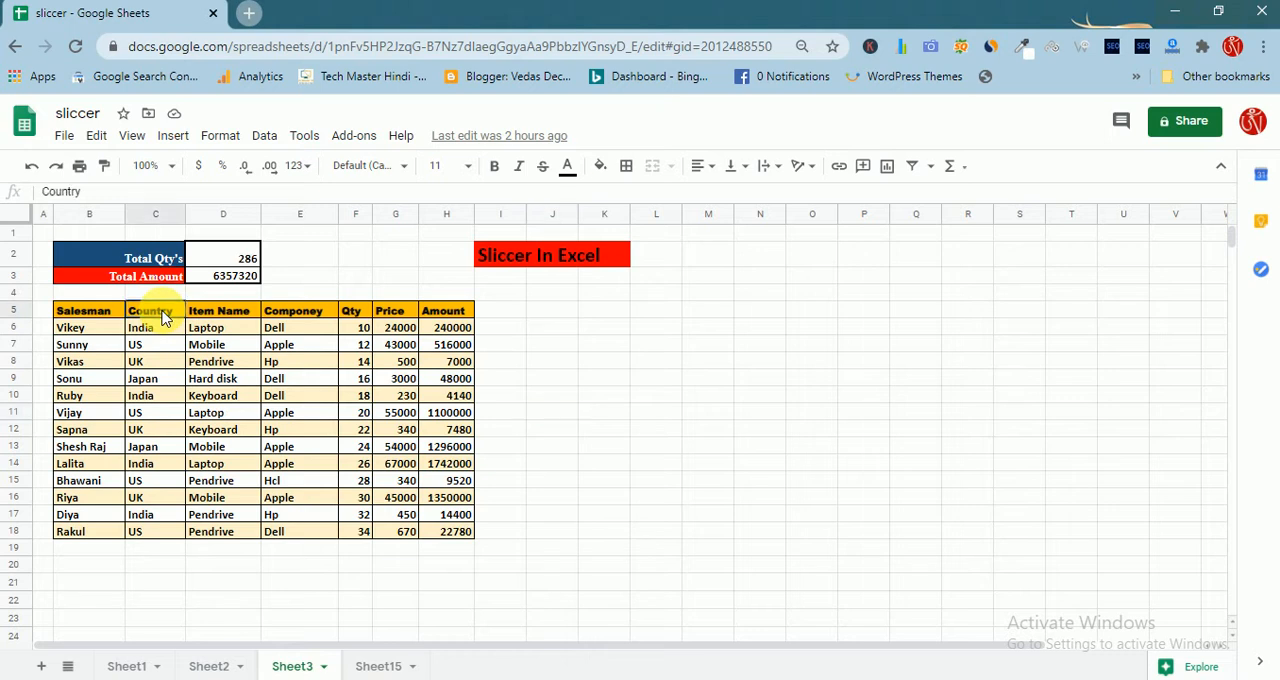
drag(163, 316, 186, 528)
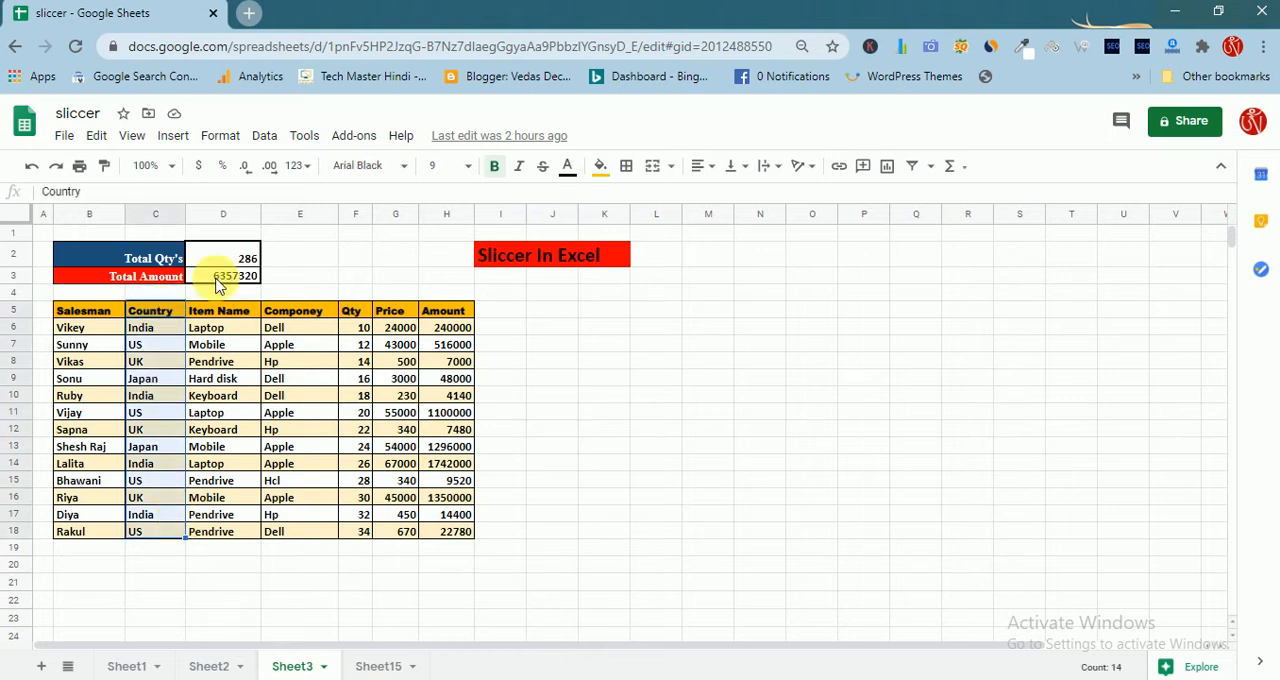
click(264, 136)
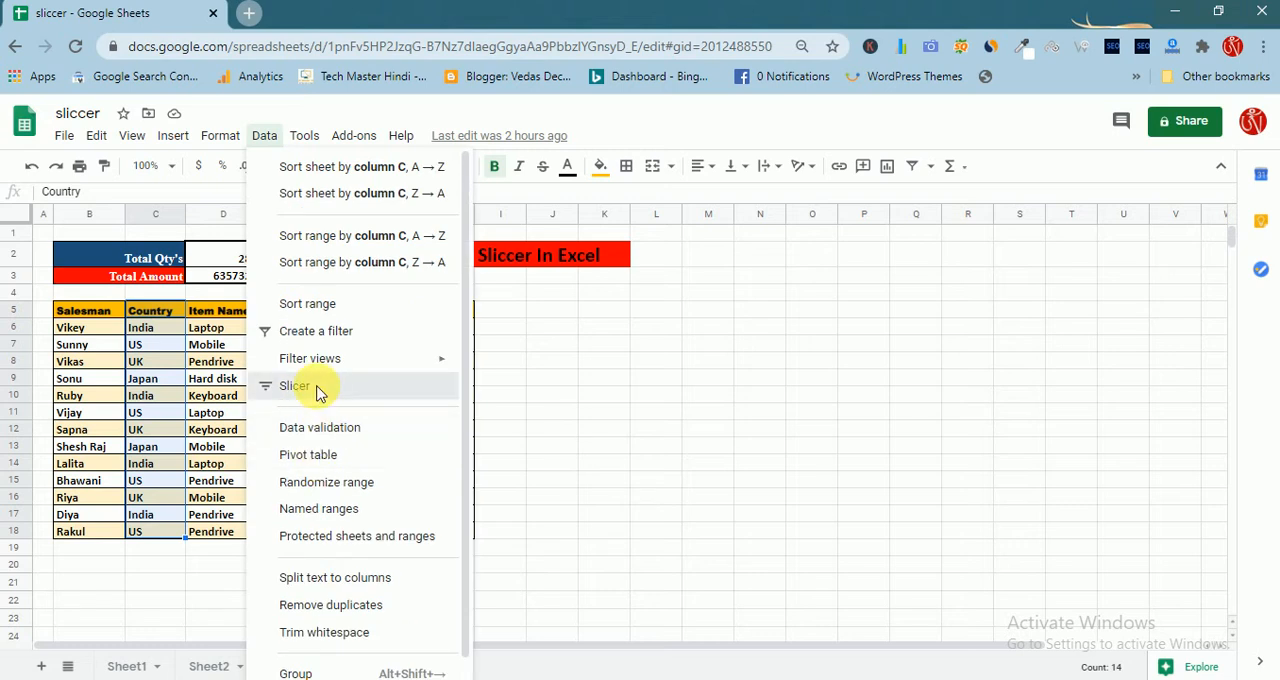
click(318, 393)
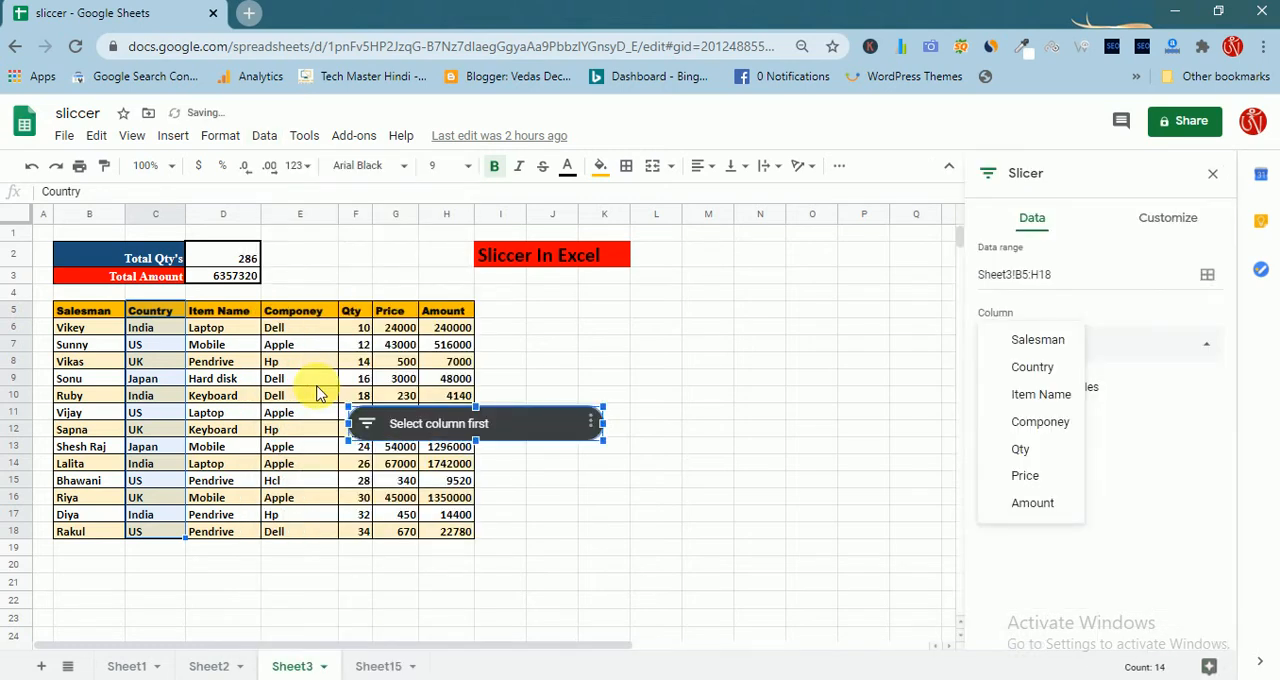
drag(501, 423, 505, 418)
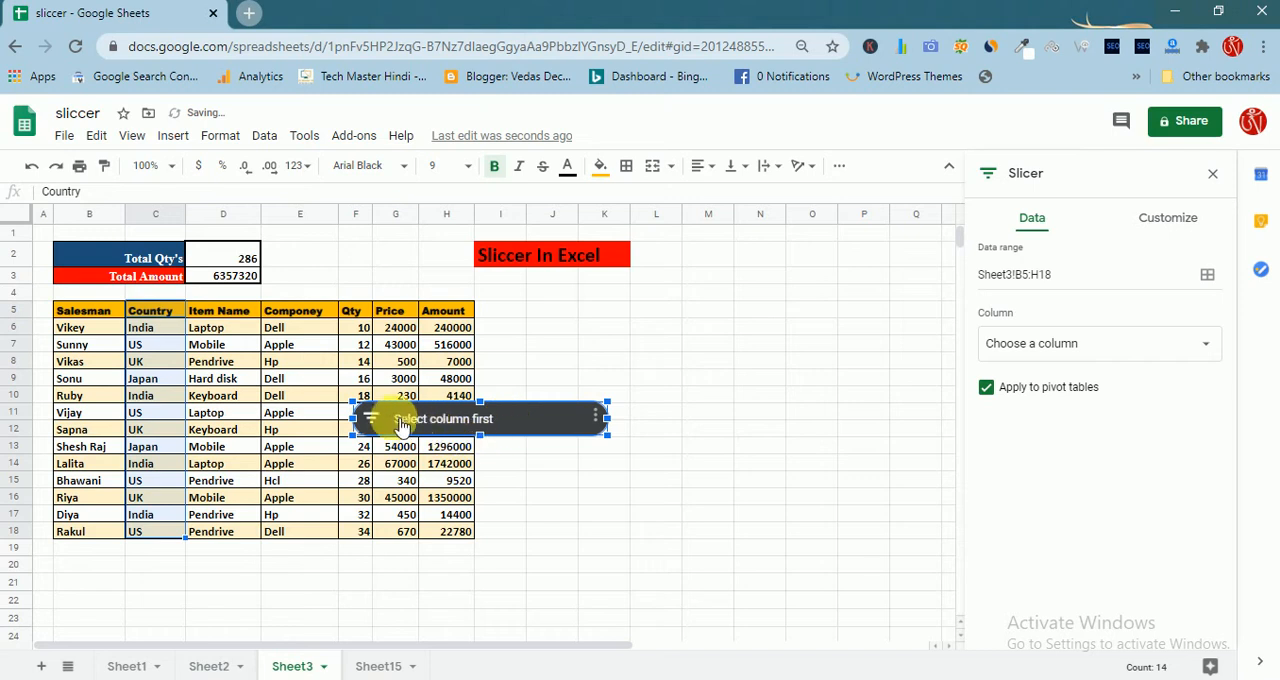
drag(397, 420, 740, 243)
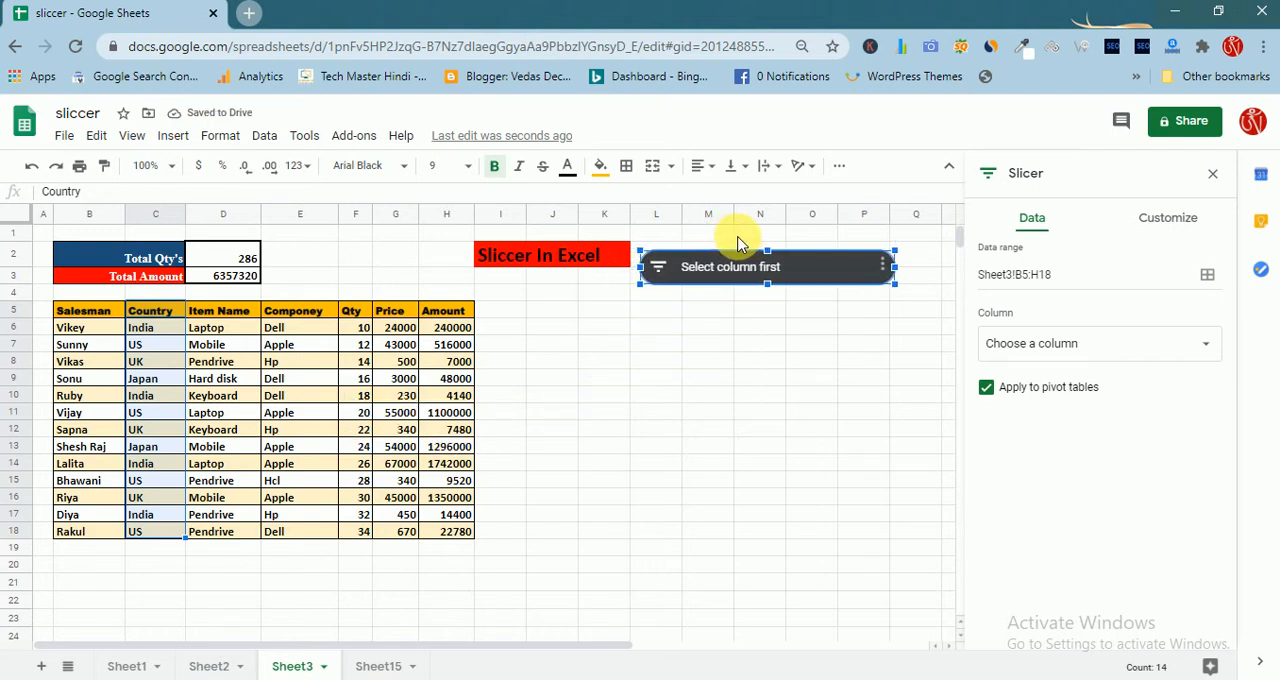
Set the new slicer to filter by the Country column
click(1076, 340)
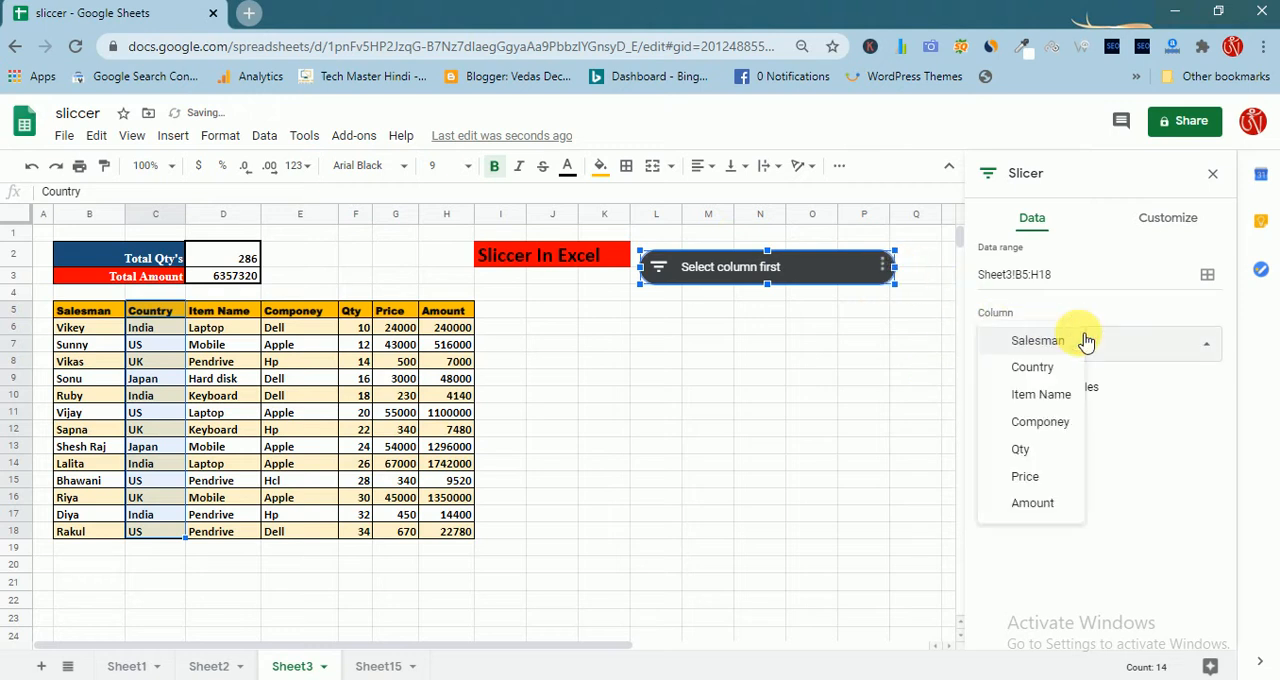
click(1040, 370)
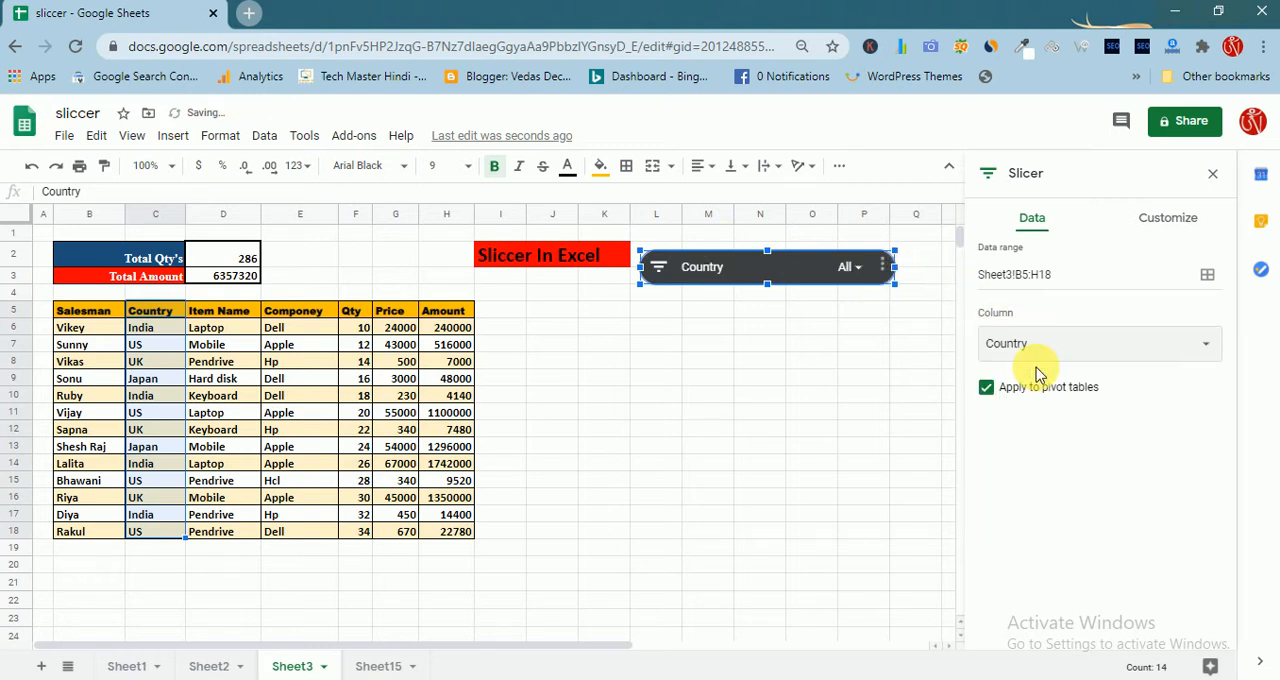
click(700, 396)
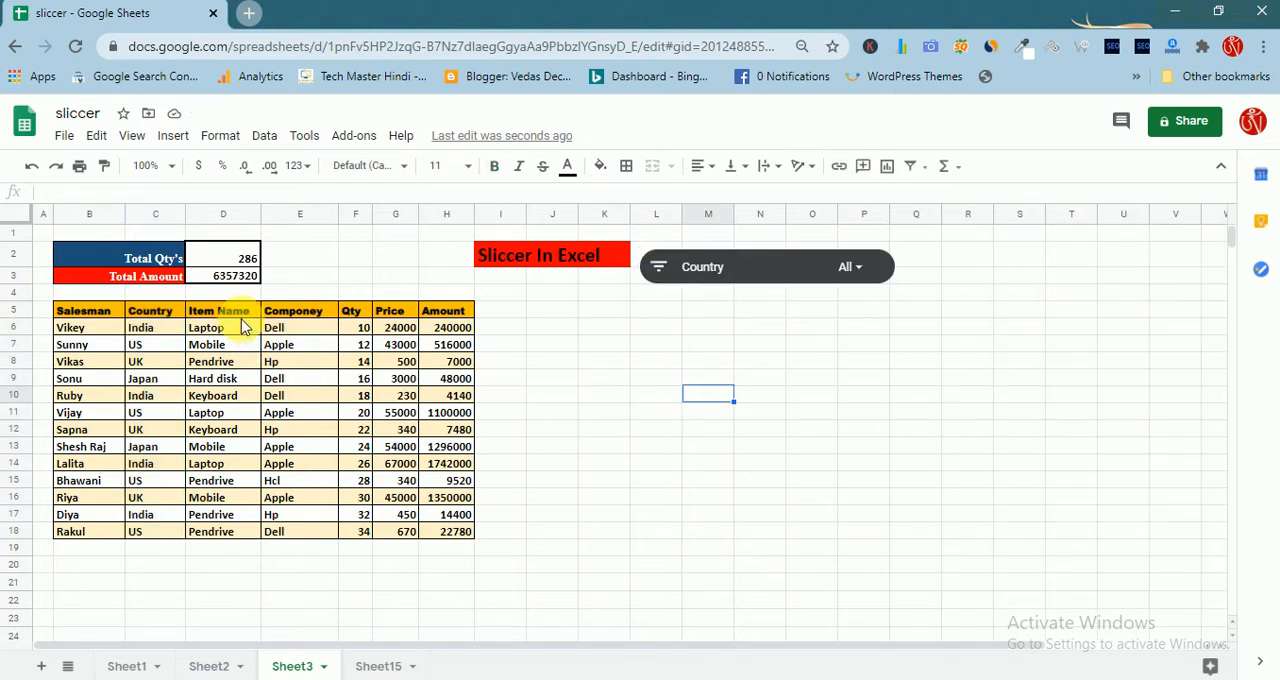
Insert a second slicer for the sales table that filters by the Item Name column
drag(236, 312, 258, 538)
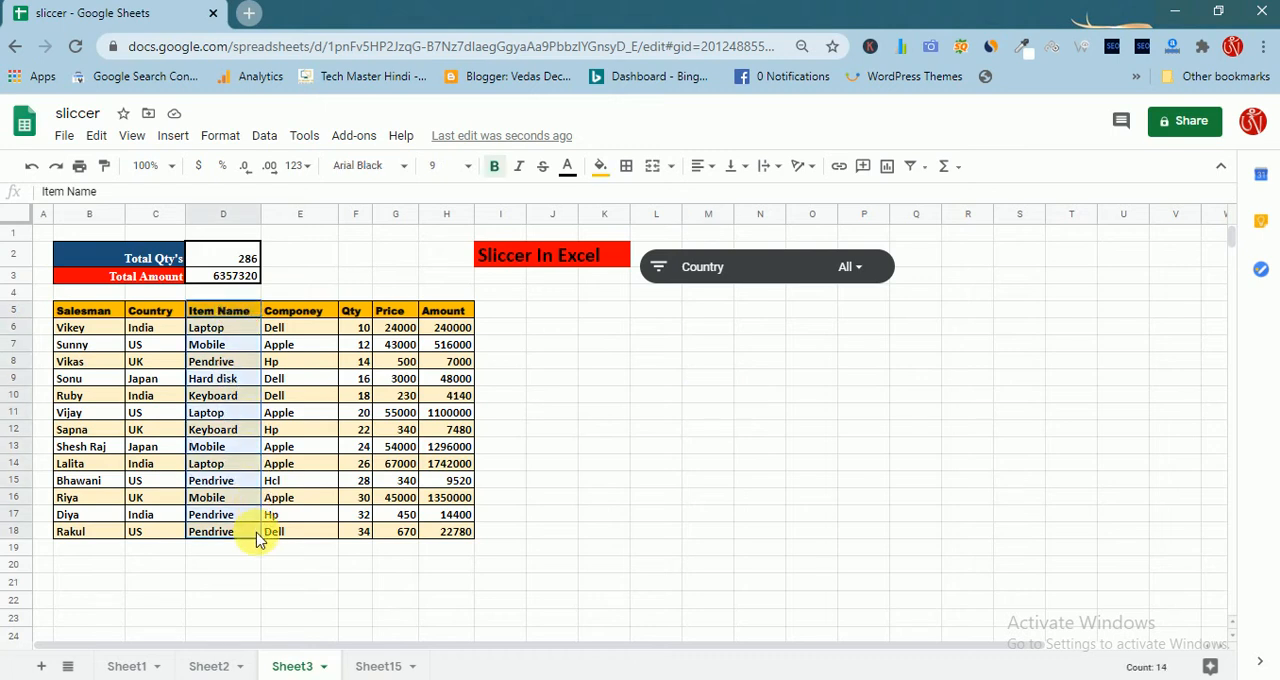
click(258, 539)
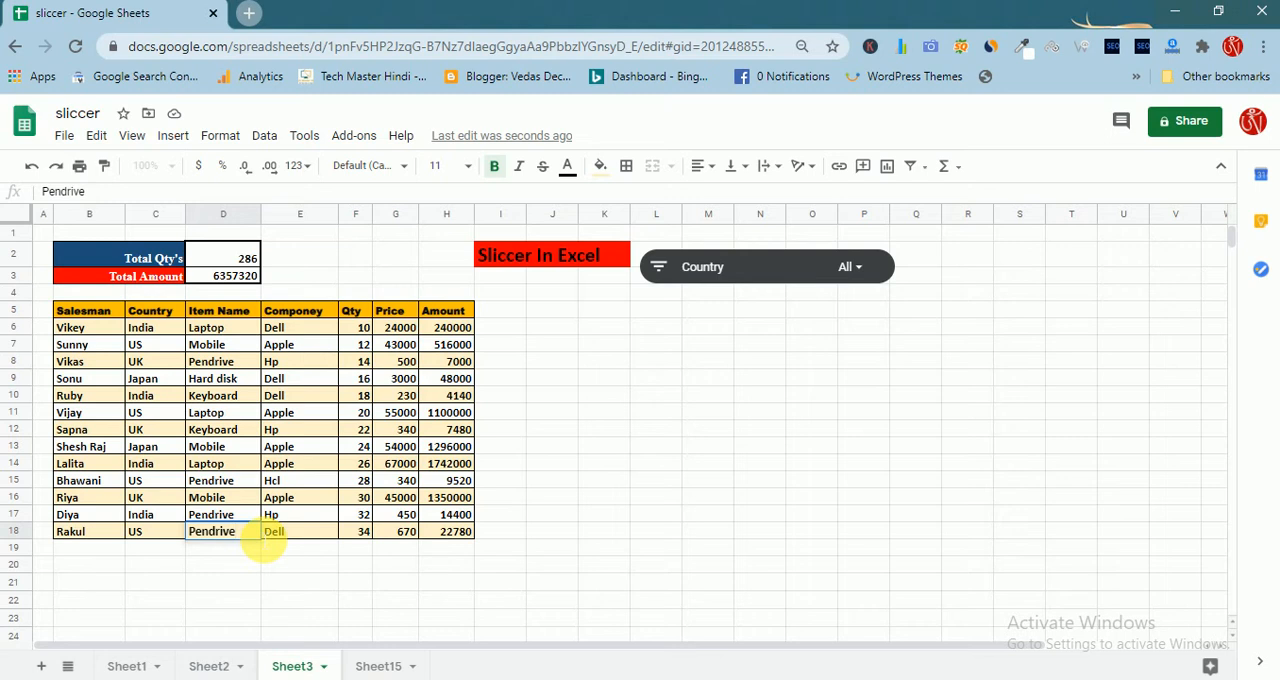
drag(242, 311, 250, 540)
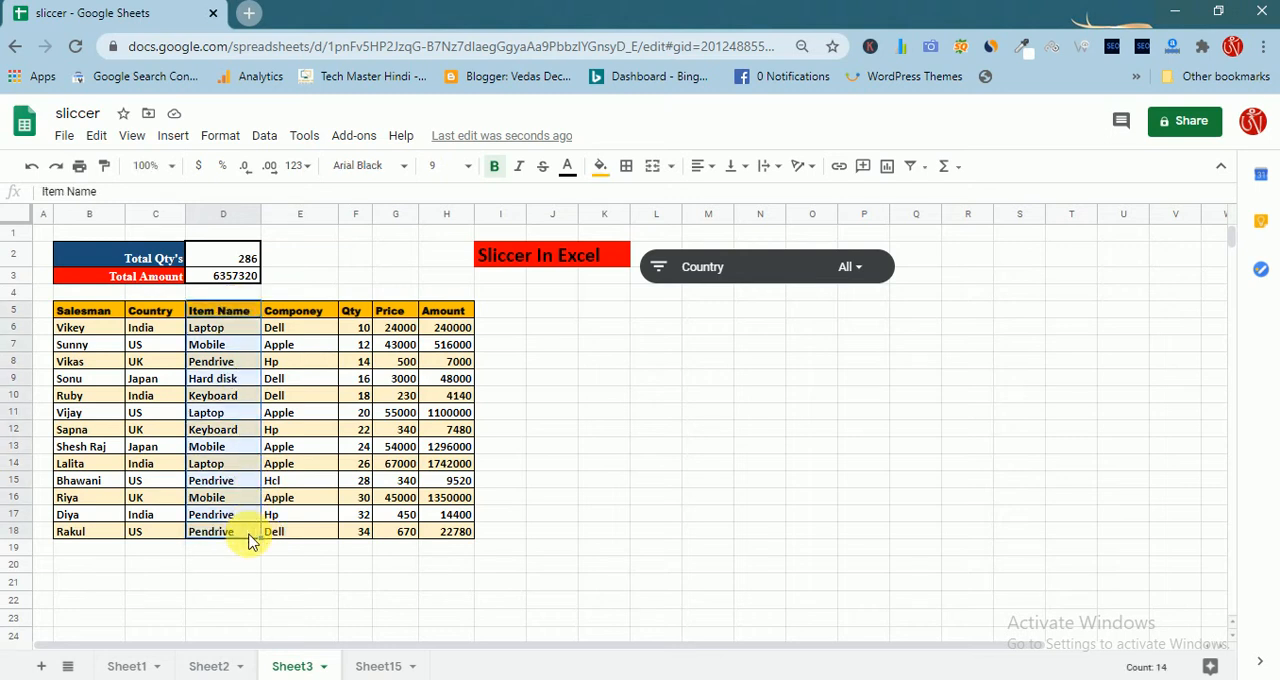
click(264, 136)
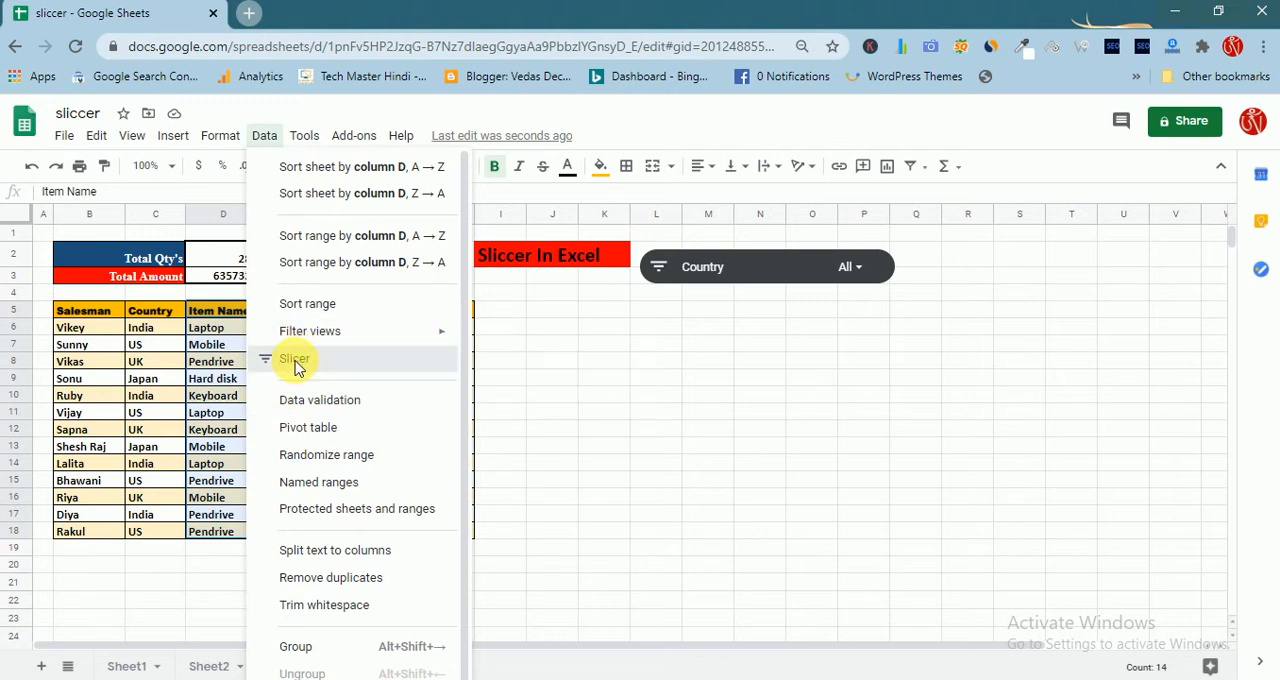
click(294, 359)
click(1000, 345)
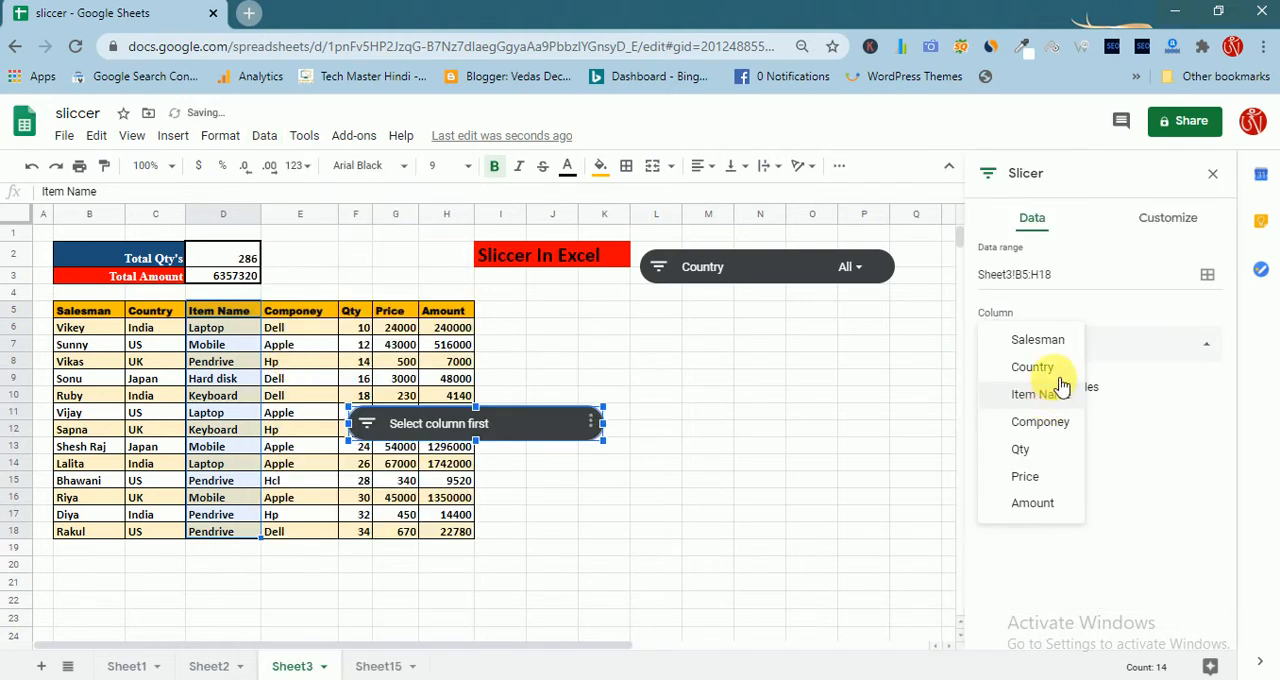
click(1045, 398)
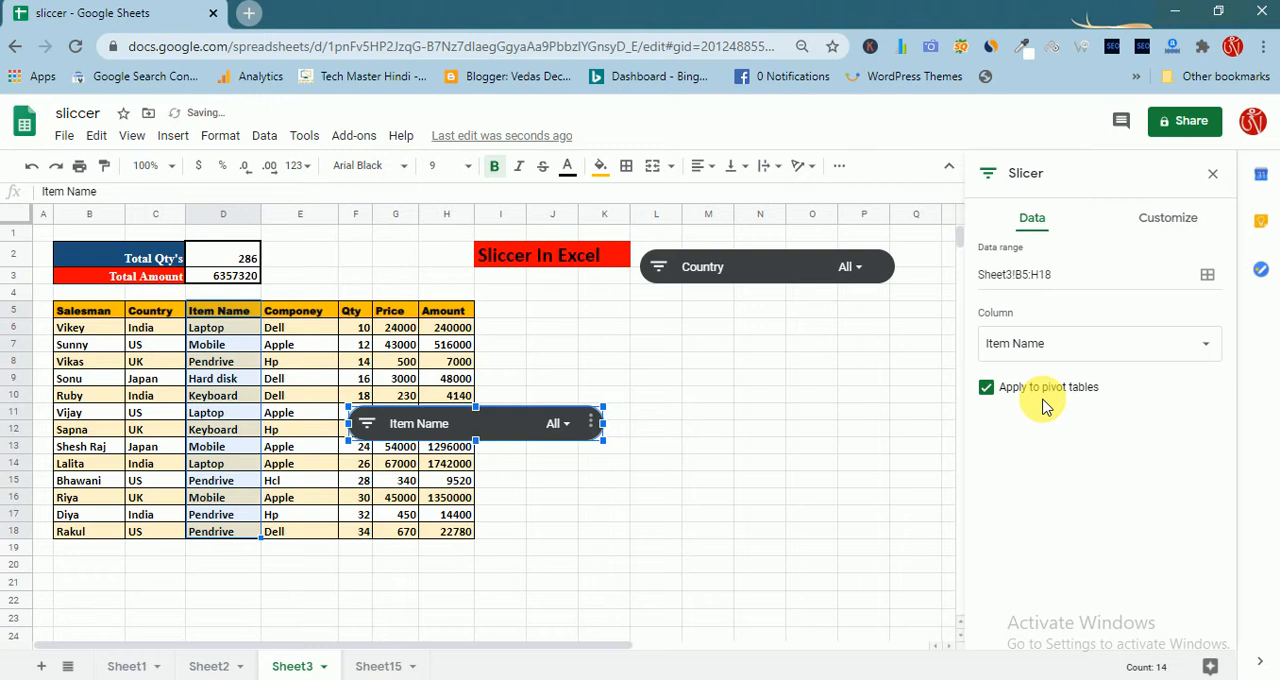
click(642, 487)
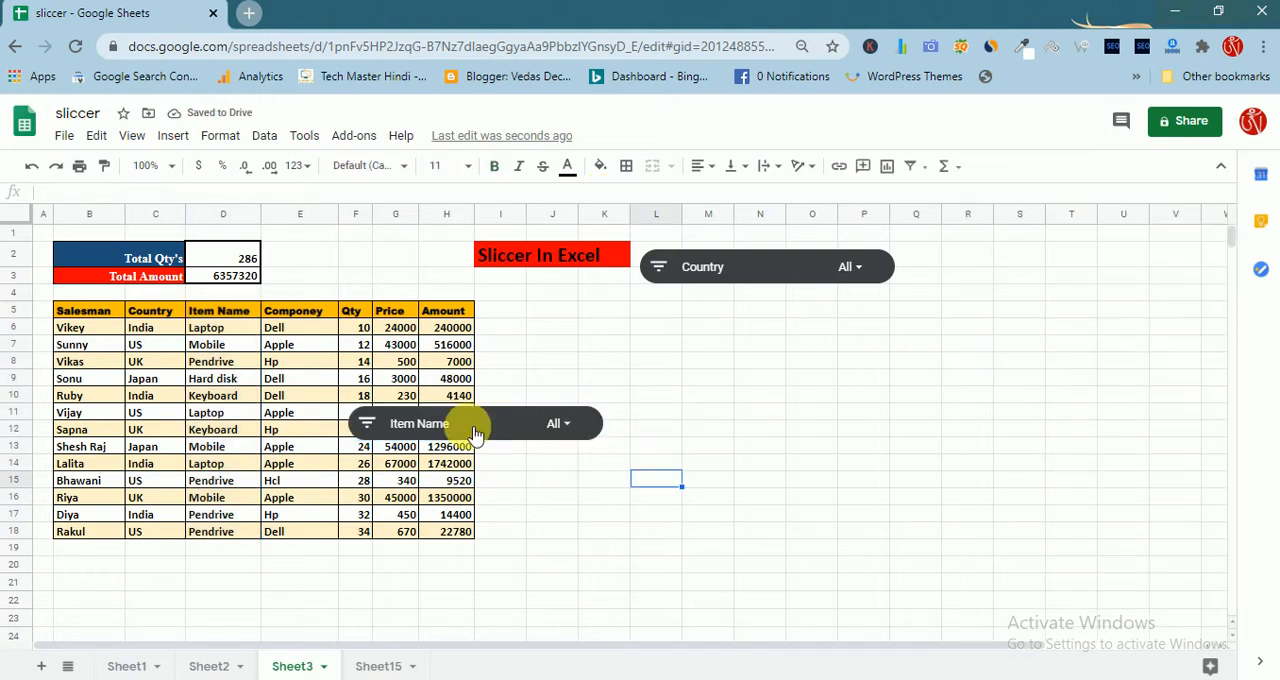
Move the Item Name slicer off the table and align it in the same row beyond the Country slicer
drag(457, 423, 741, 378)
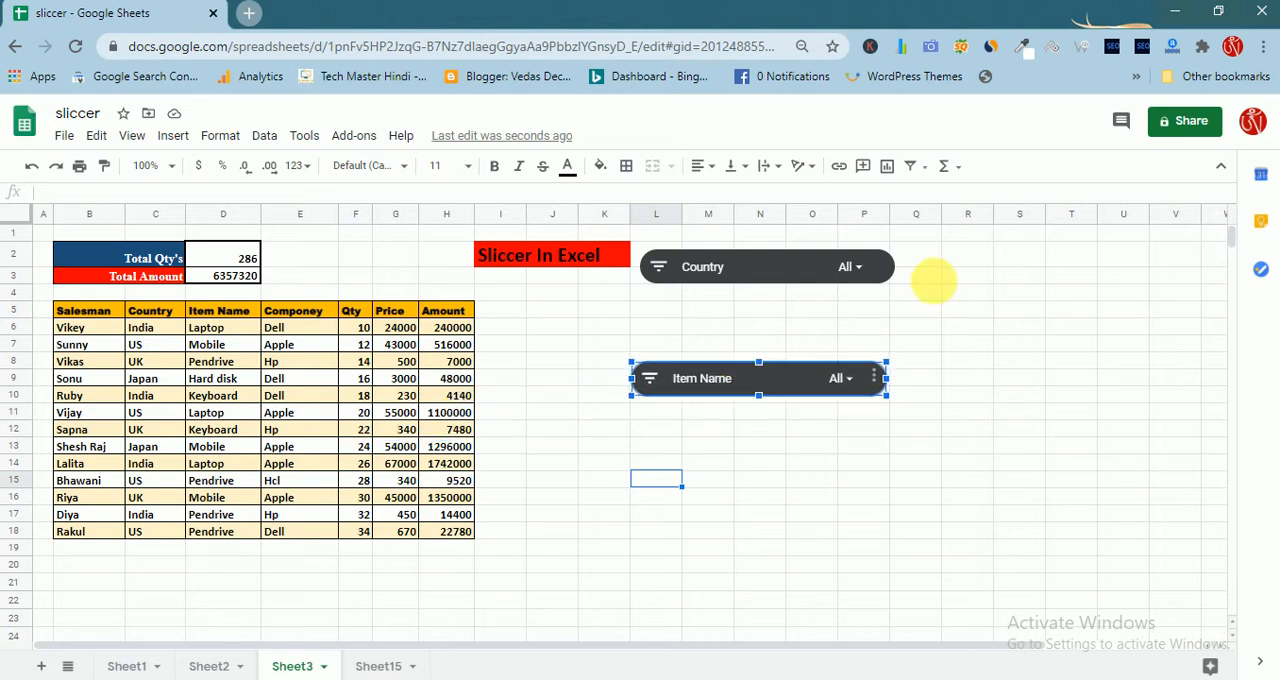
drag(933, 281, 1068, 273)
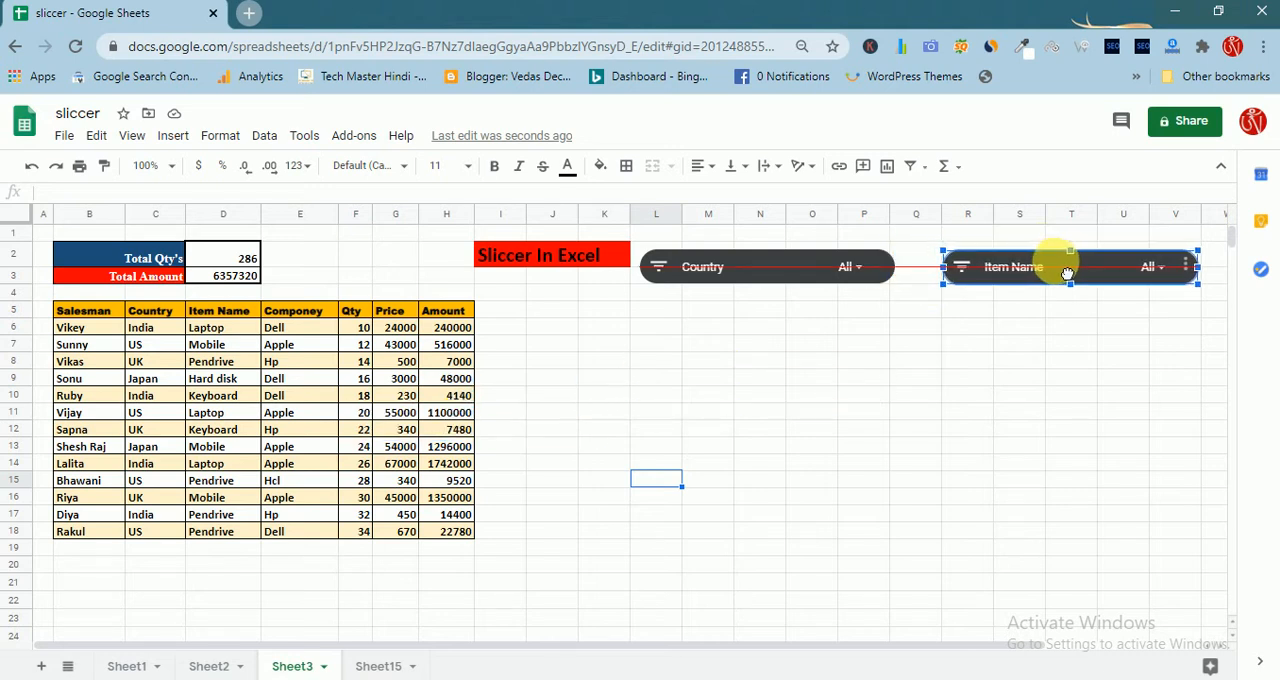
click(760, 428)
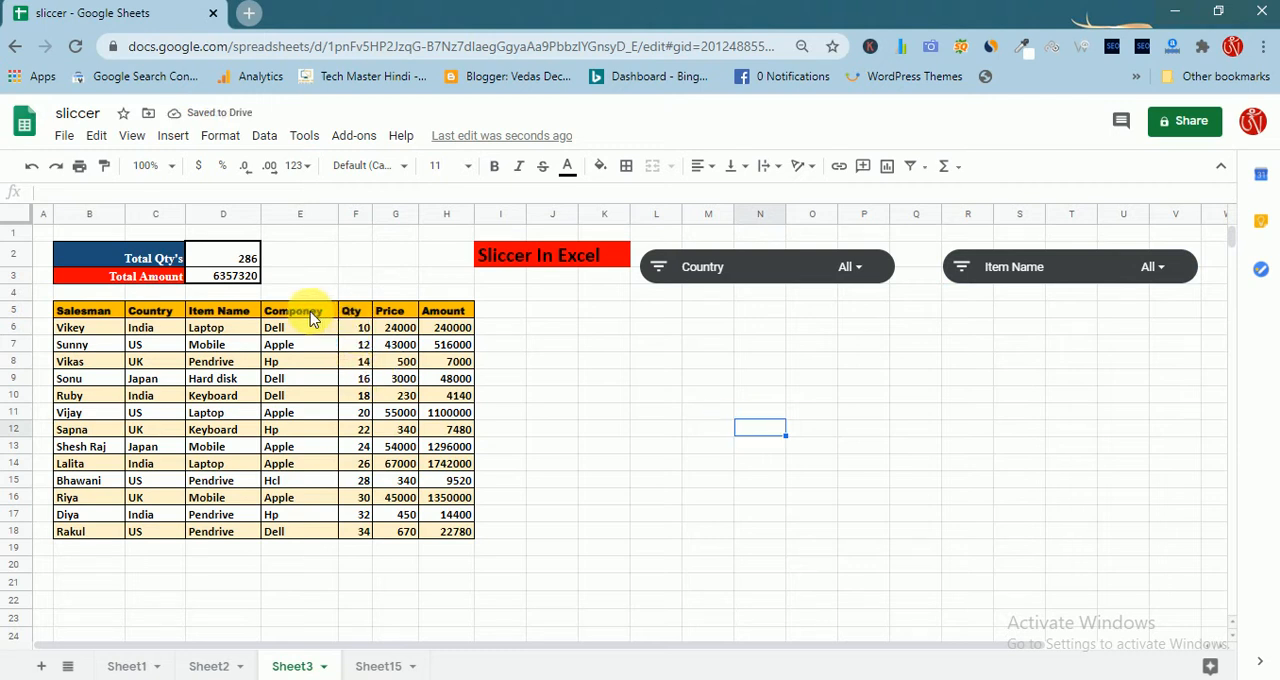
Insert a third slicer for the sales table that filters by the Componey column
drag(312, 317, 313, 543)
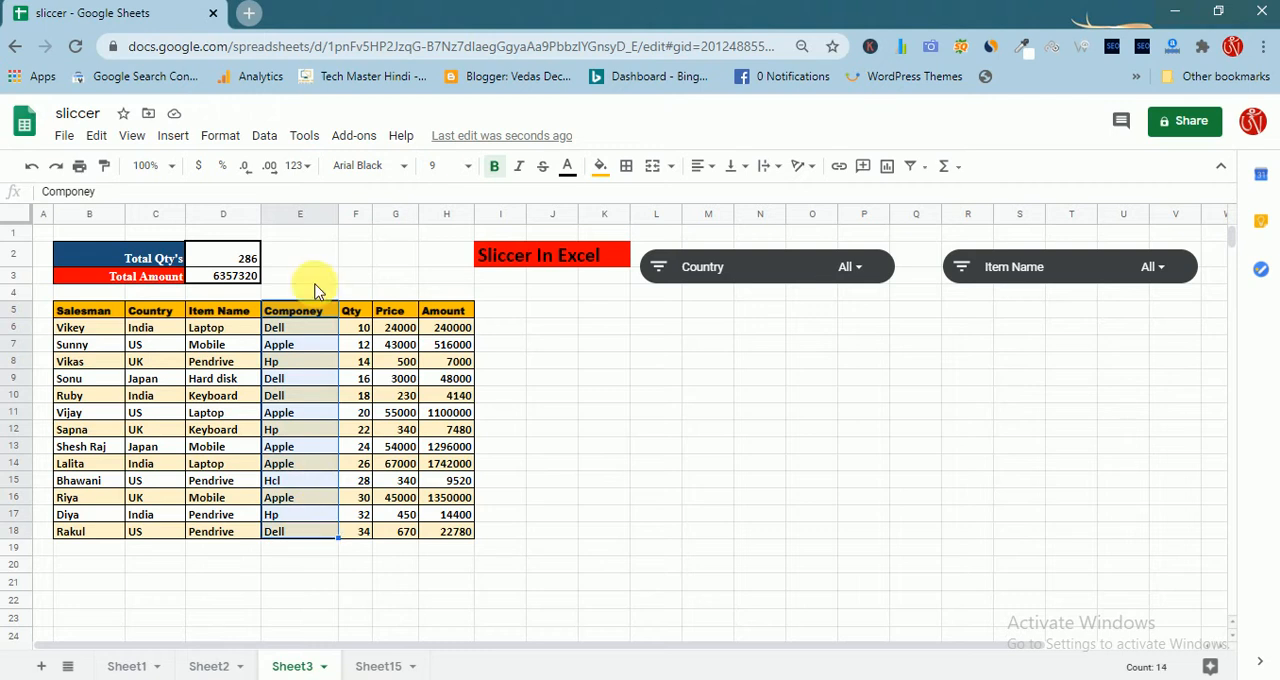
click(264, 135)
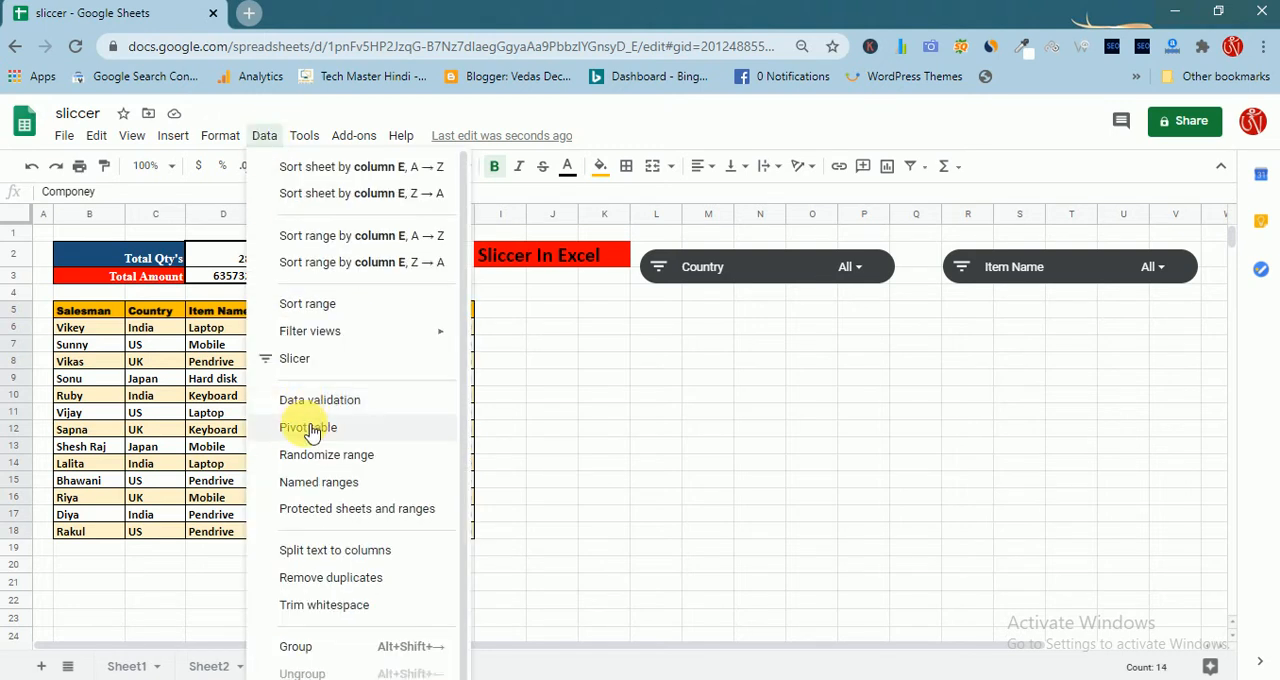
click(300, 359)
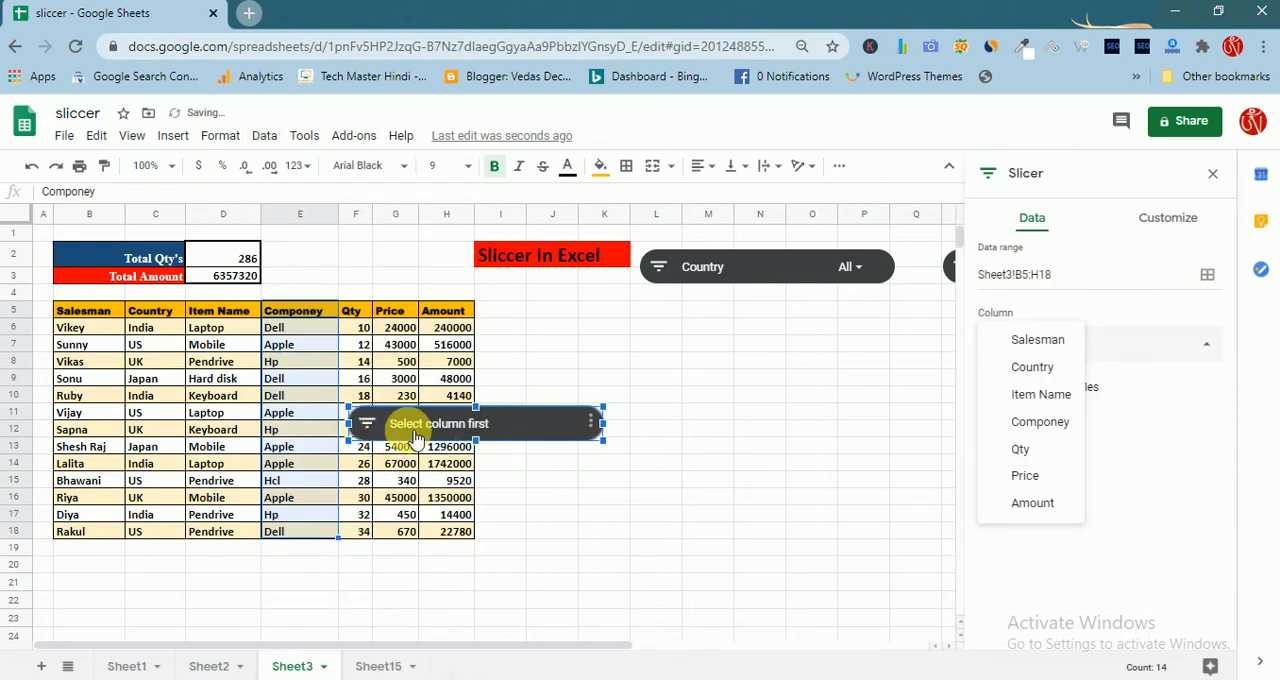
click(1040, 421)
click(755, 500)
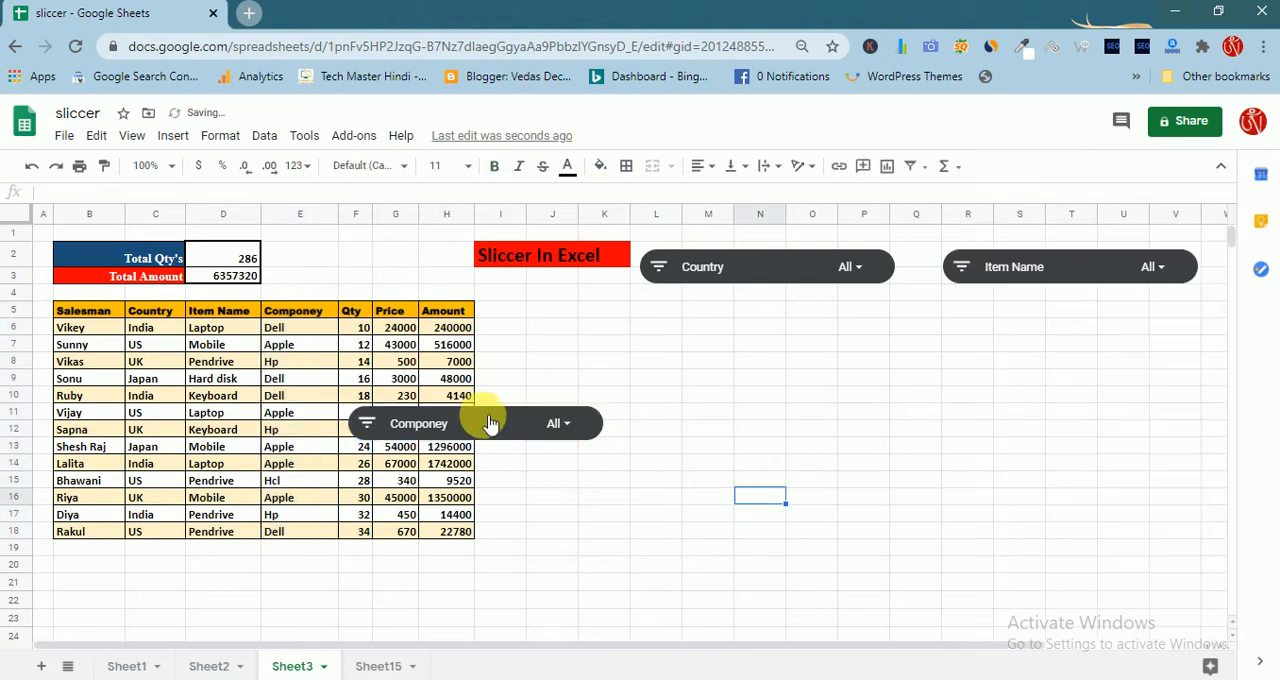
Move the Componey slicer off the sales table into the empty area below the Country and Item Name slicers
drag(491, 423, 916, 449)
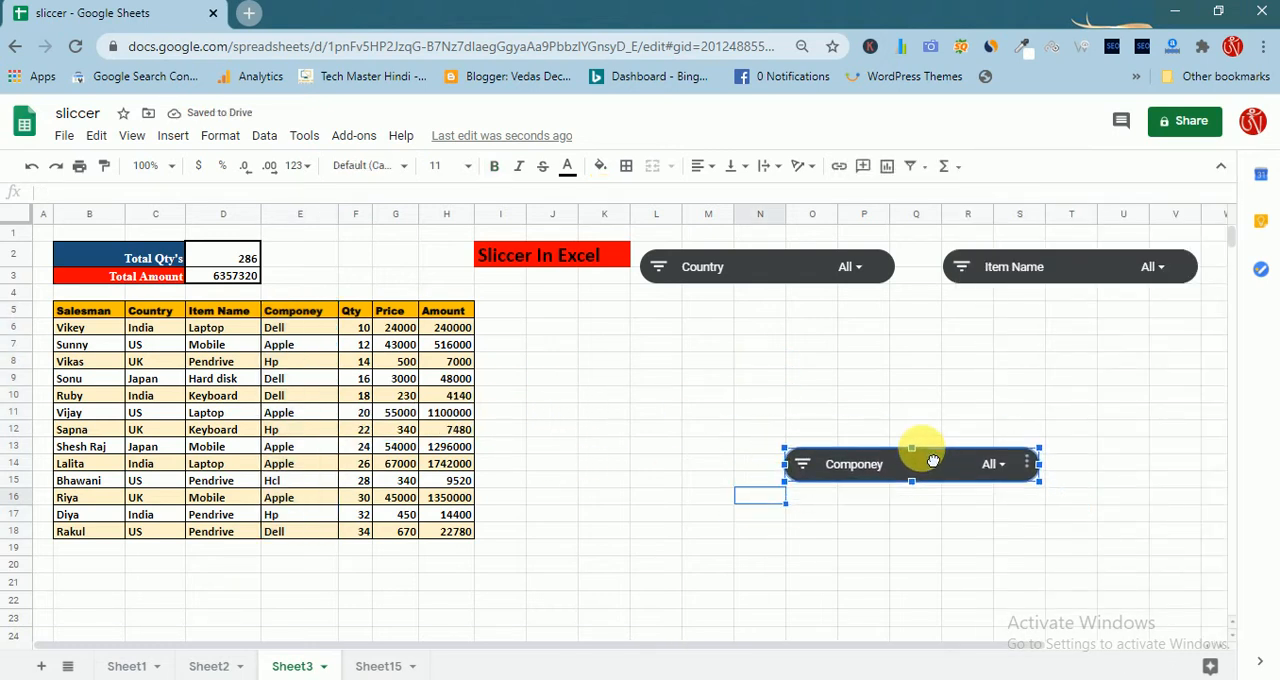
click(728, 552)
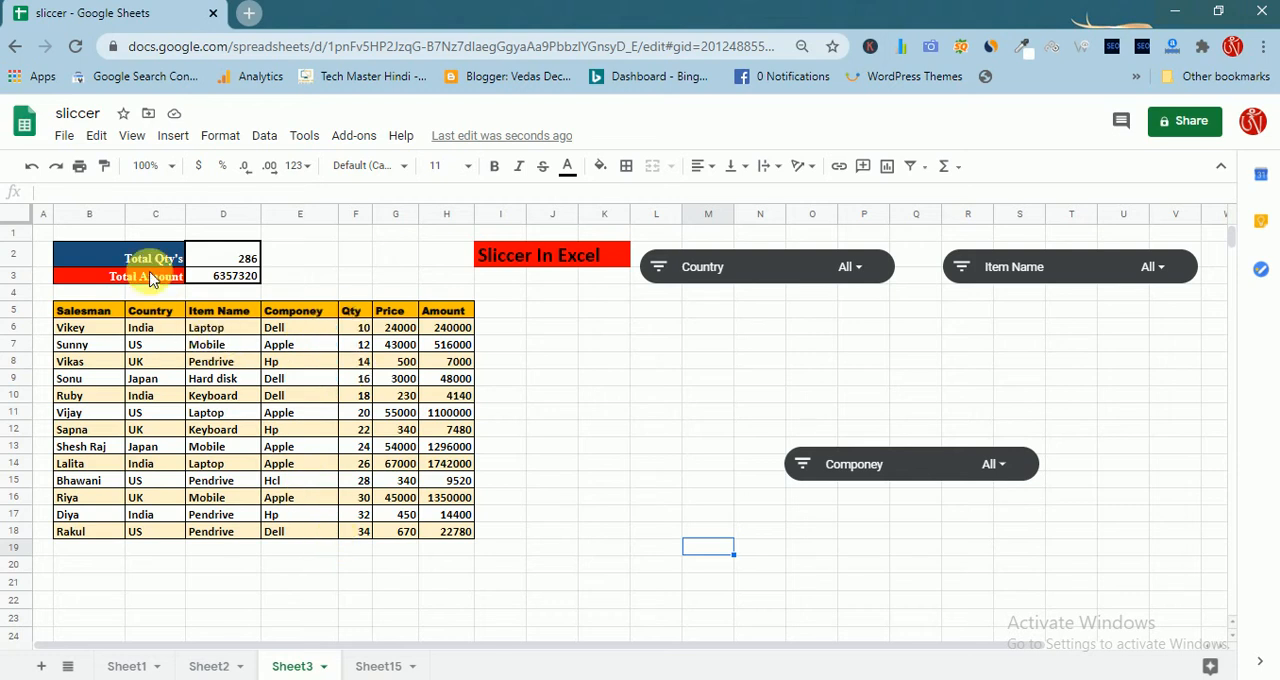
Inspect the SUBTOTAL formulas in the Total Qty's and Total Amount cells above the table
click(222, 258)
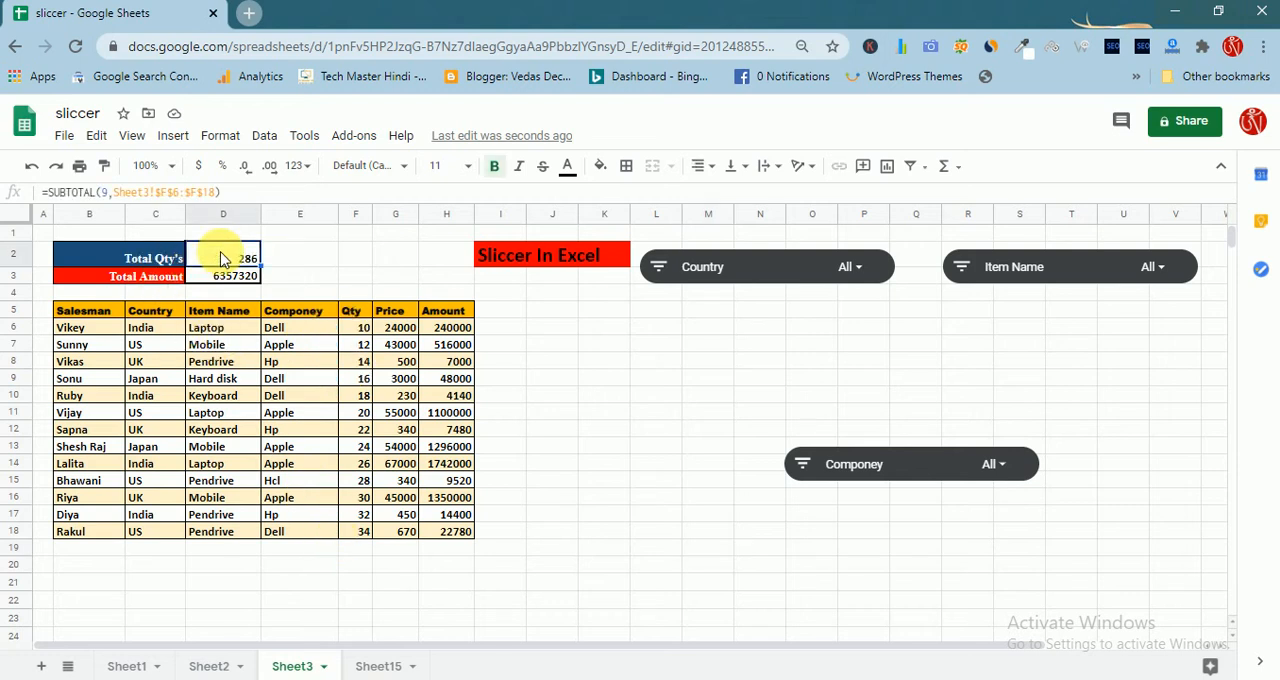
click(222, 278)
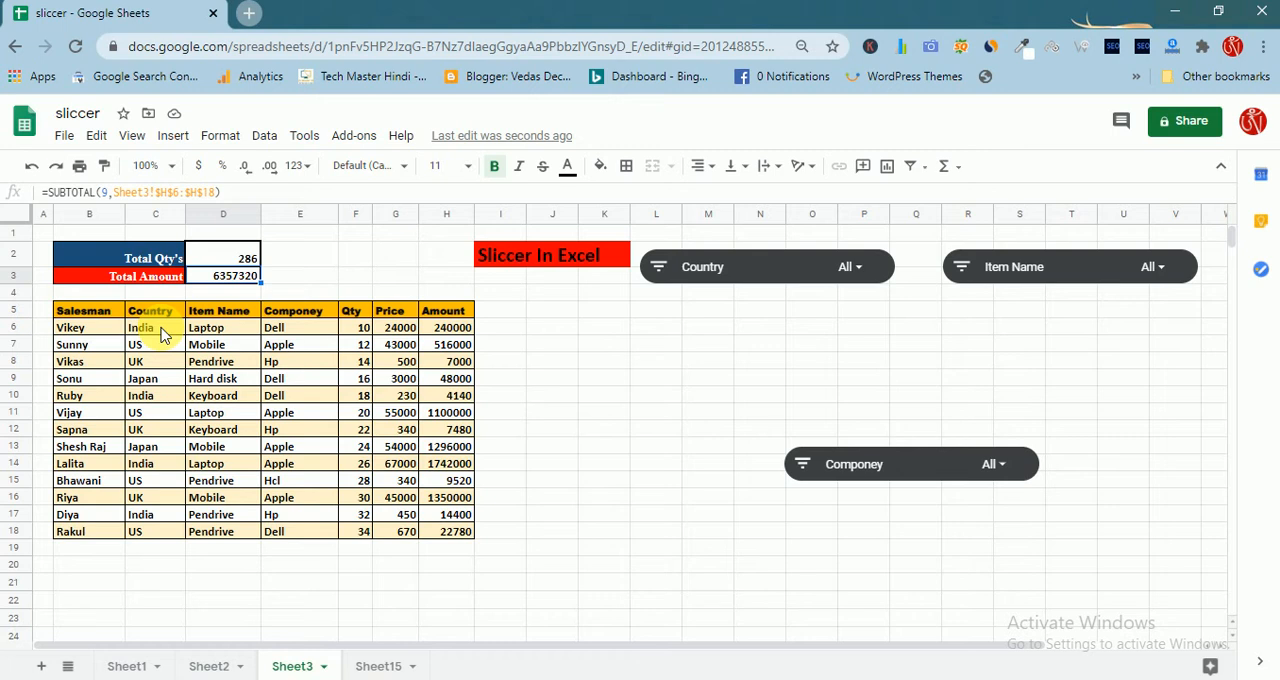
Filter the sales table with the Country slicer so that only India is included
click(867, 273)
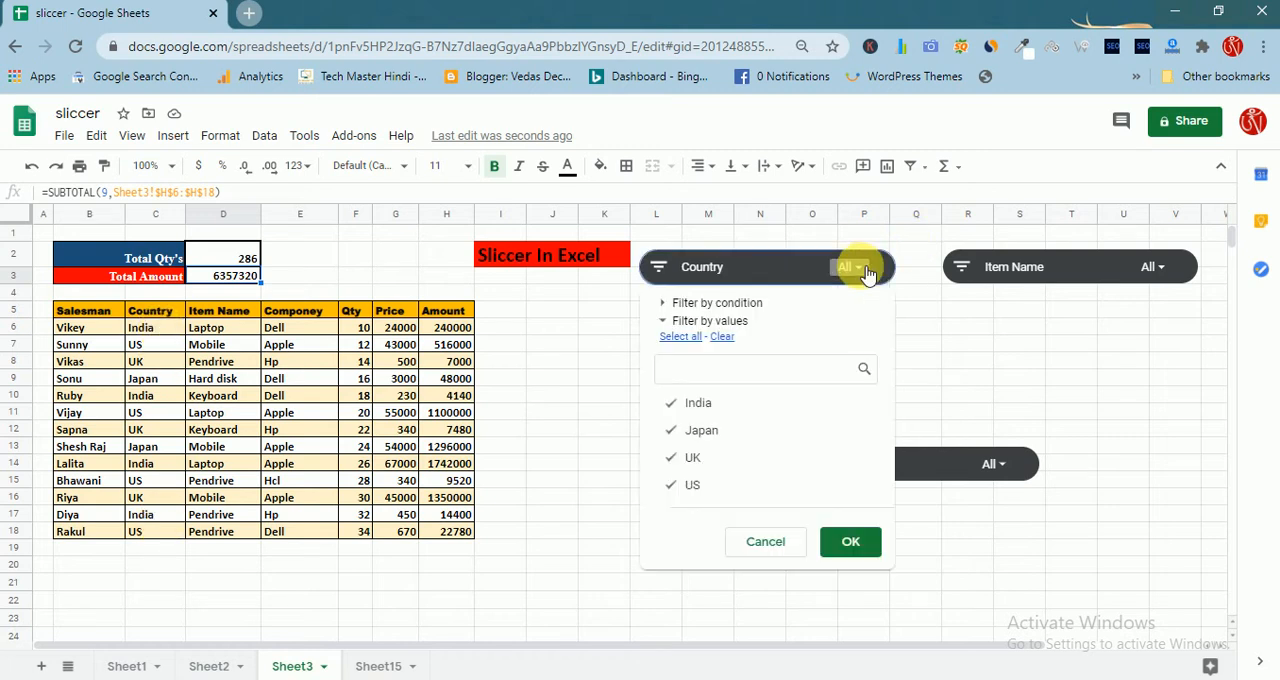
click(671, 403)
click(677, 430)
click(677, 457)
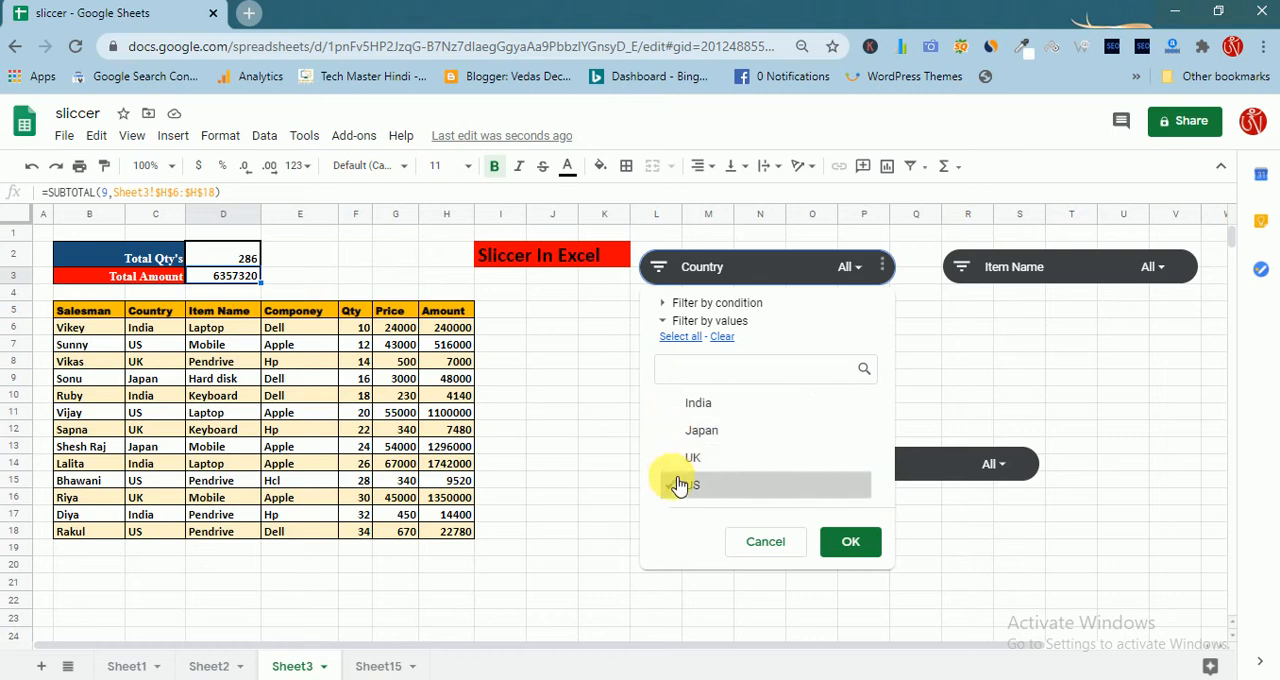
click(678, 487)
click(677, 405)
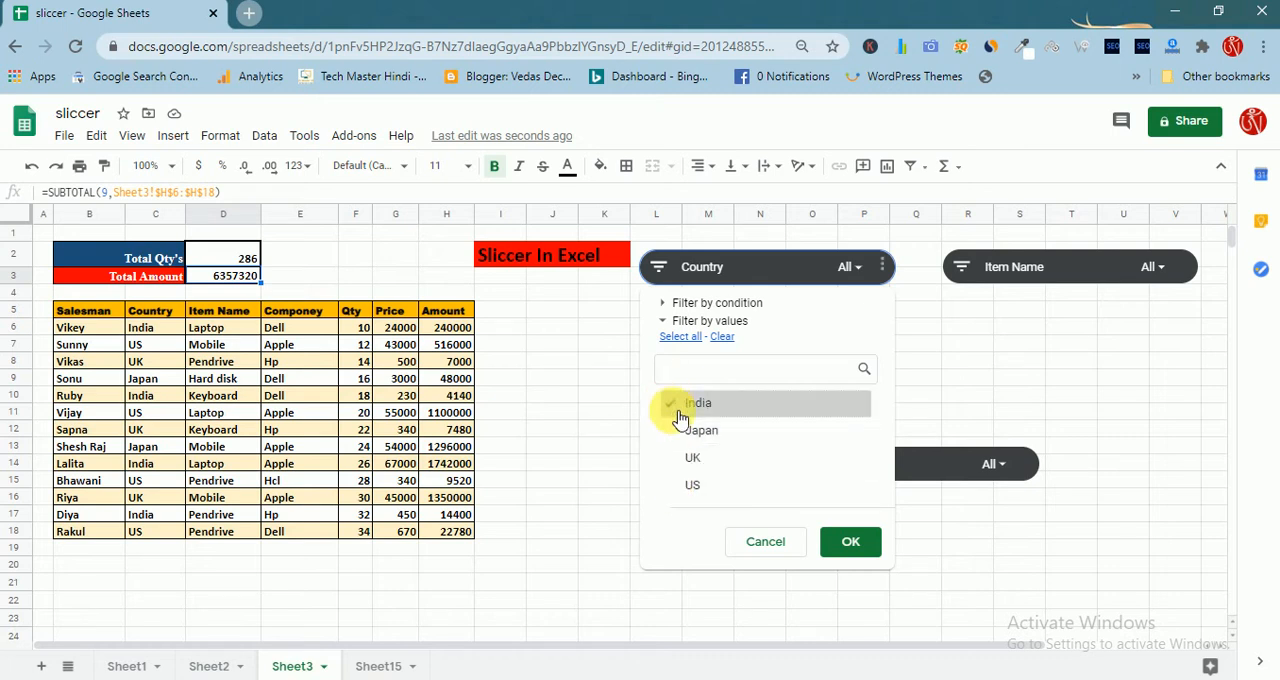
click(845, 545)
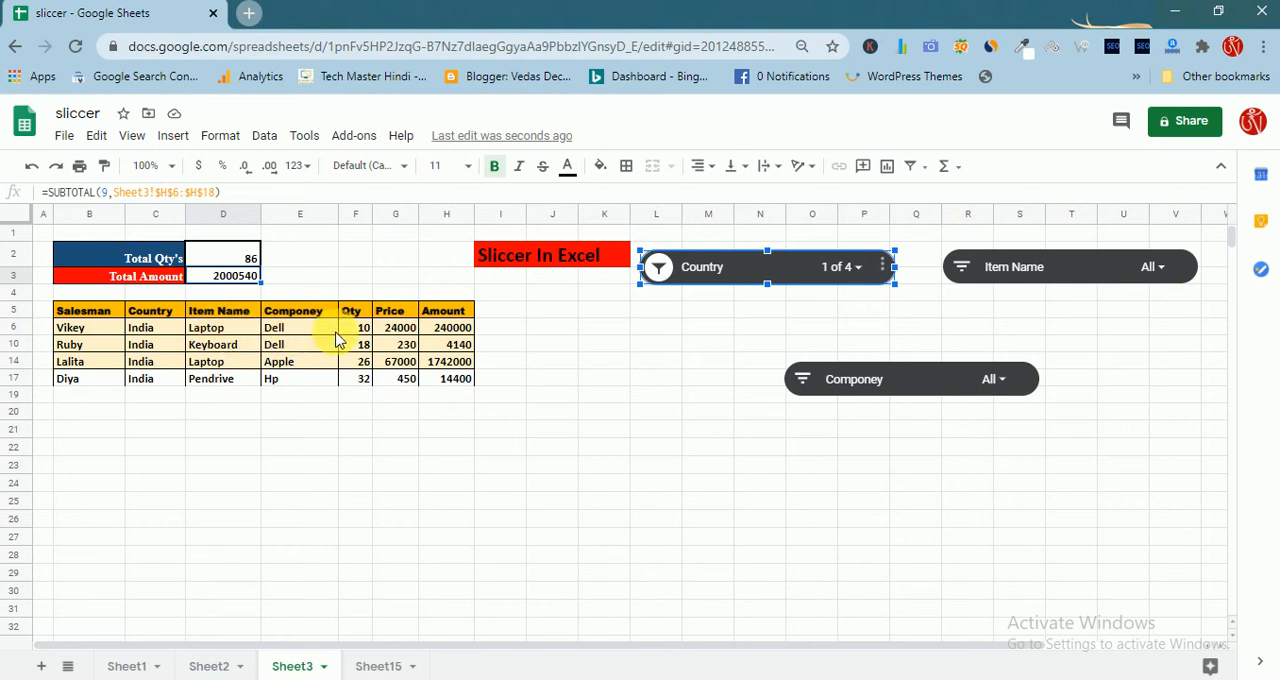
Check the Total Qty's and Total Amount cells for the rows filtered to India
click(383, 436)
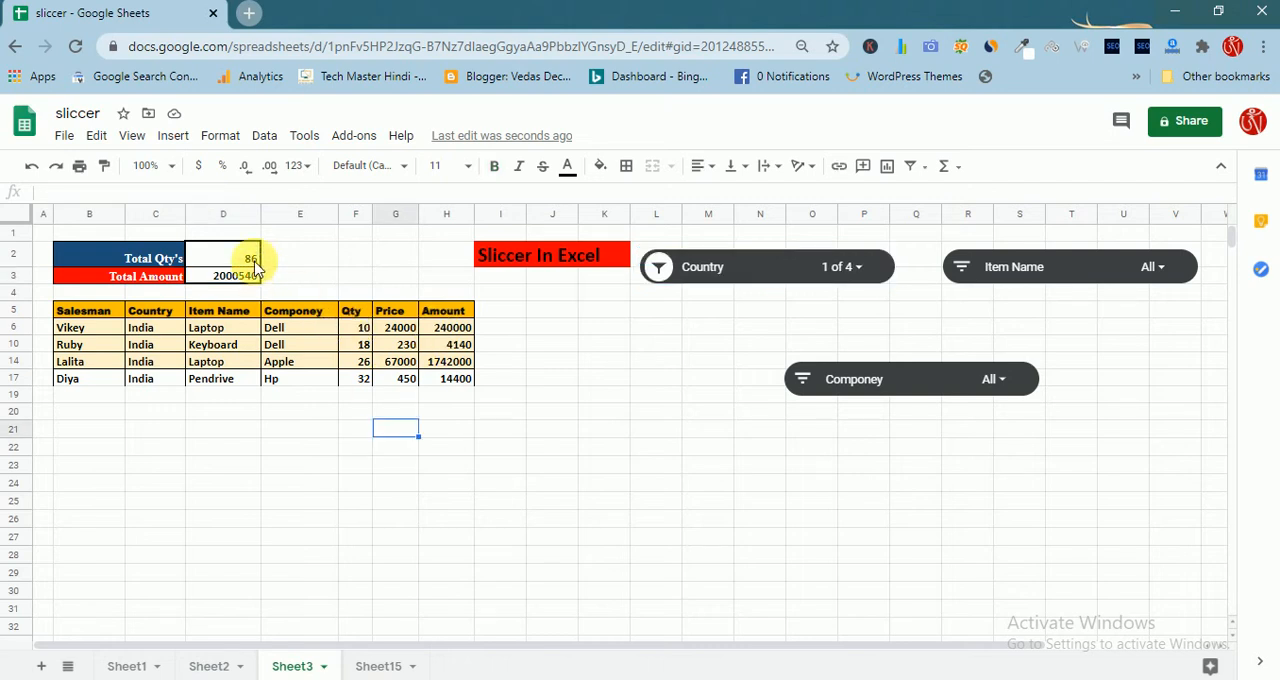
click(250, 256)
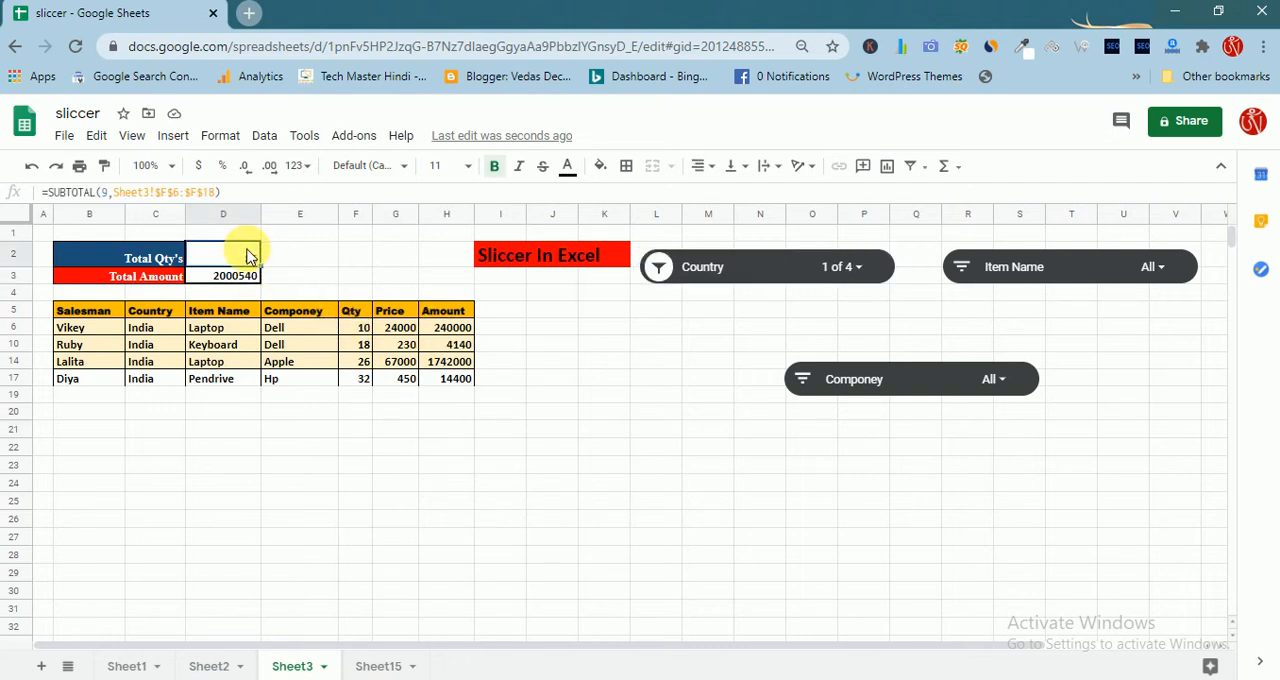
click(250, 278)
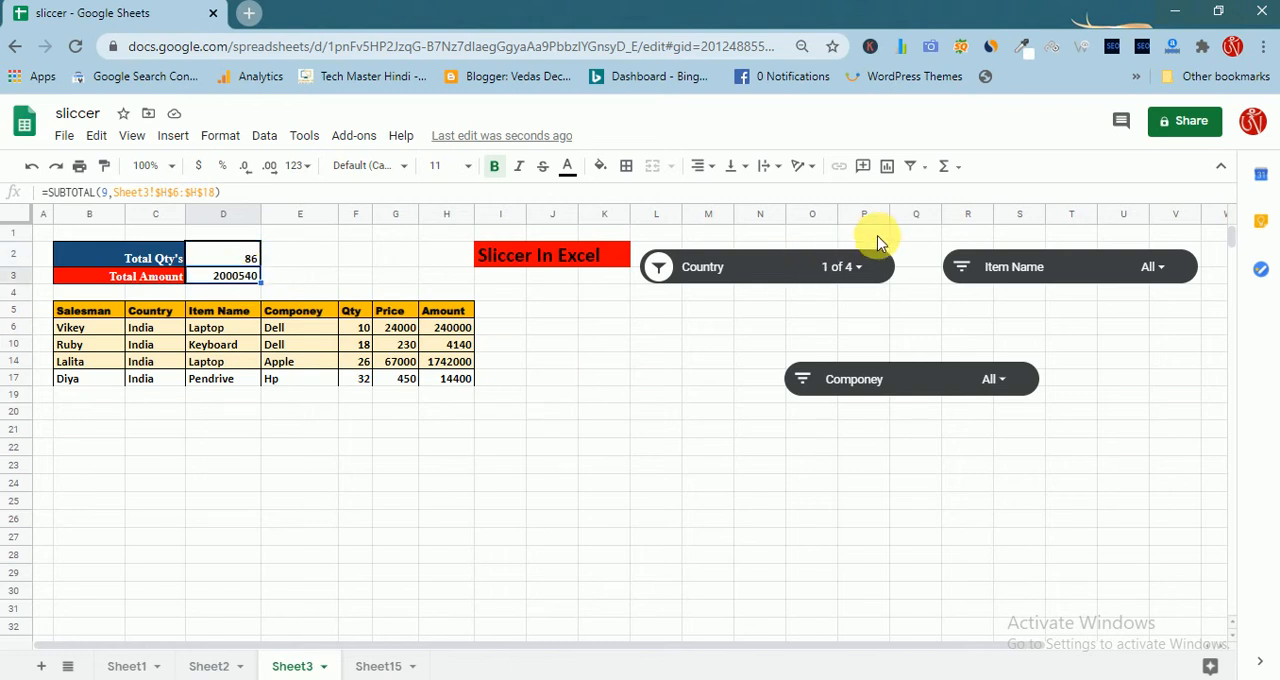
Change the Country slicer's filter from India to UK only
click(873, 276)
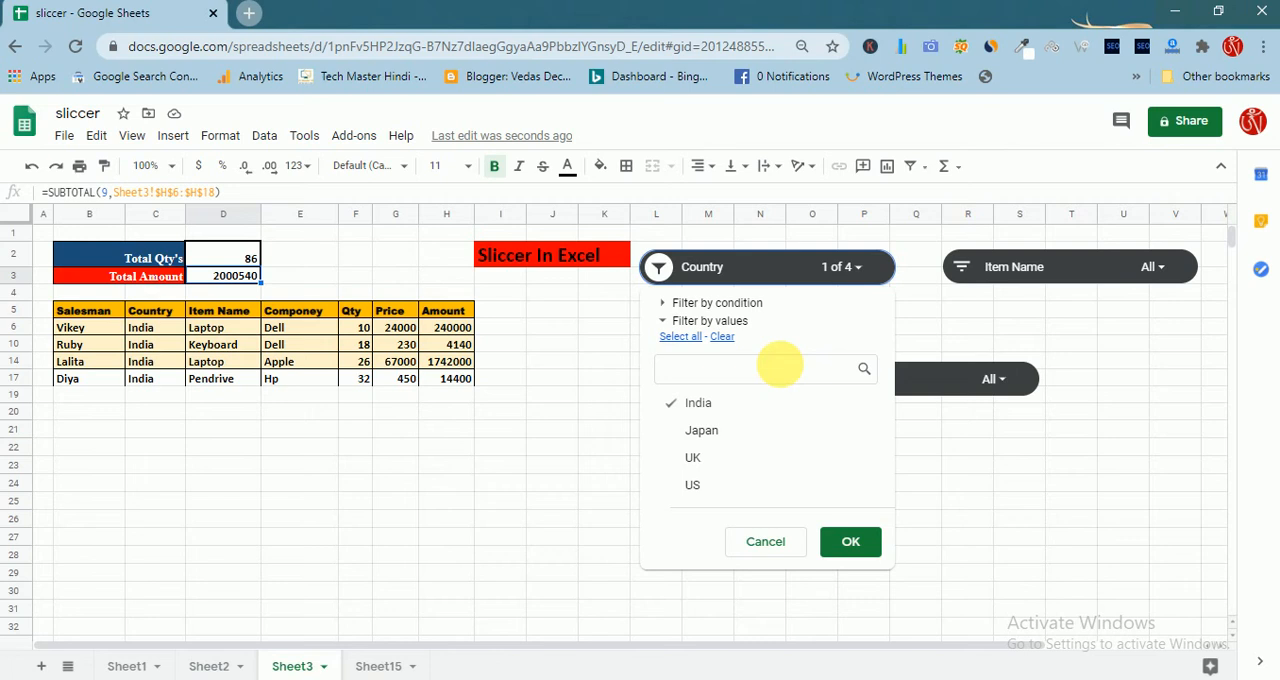
click(668, 404)
click(680, 465)
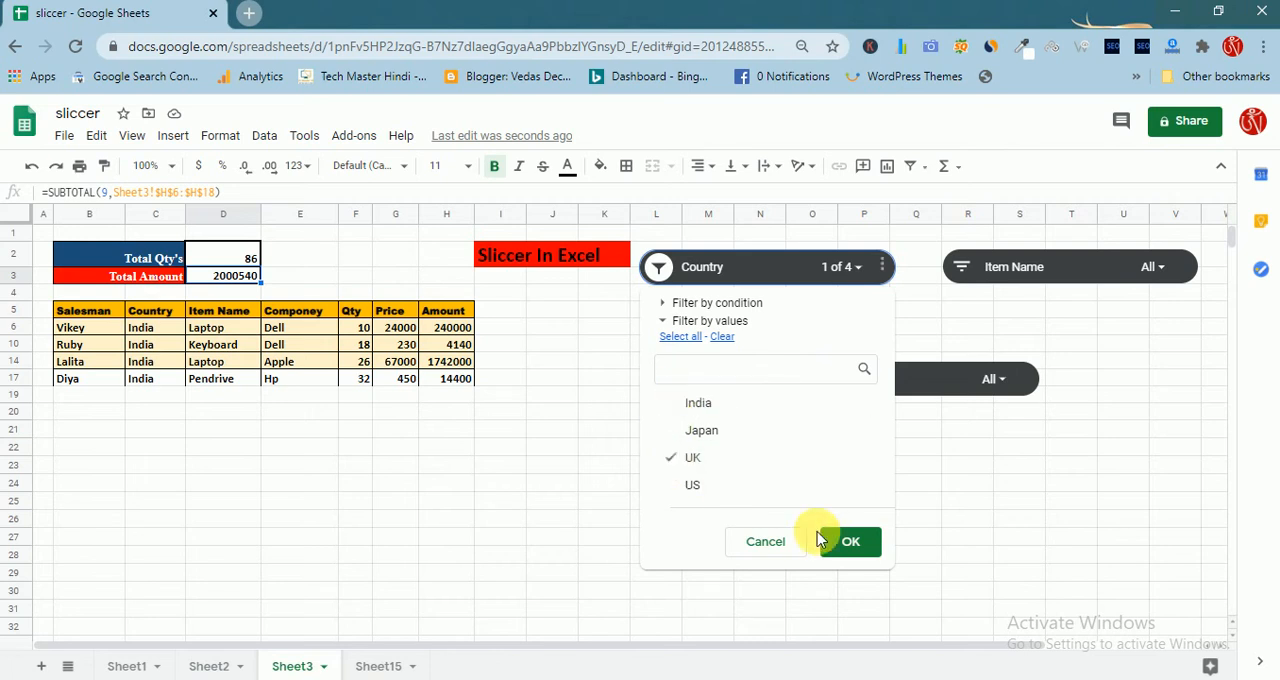
click(843, 546)
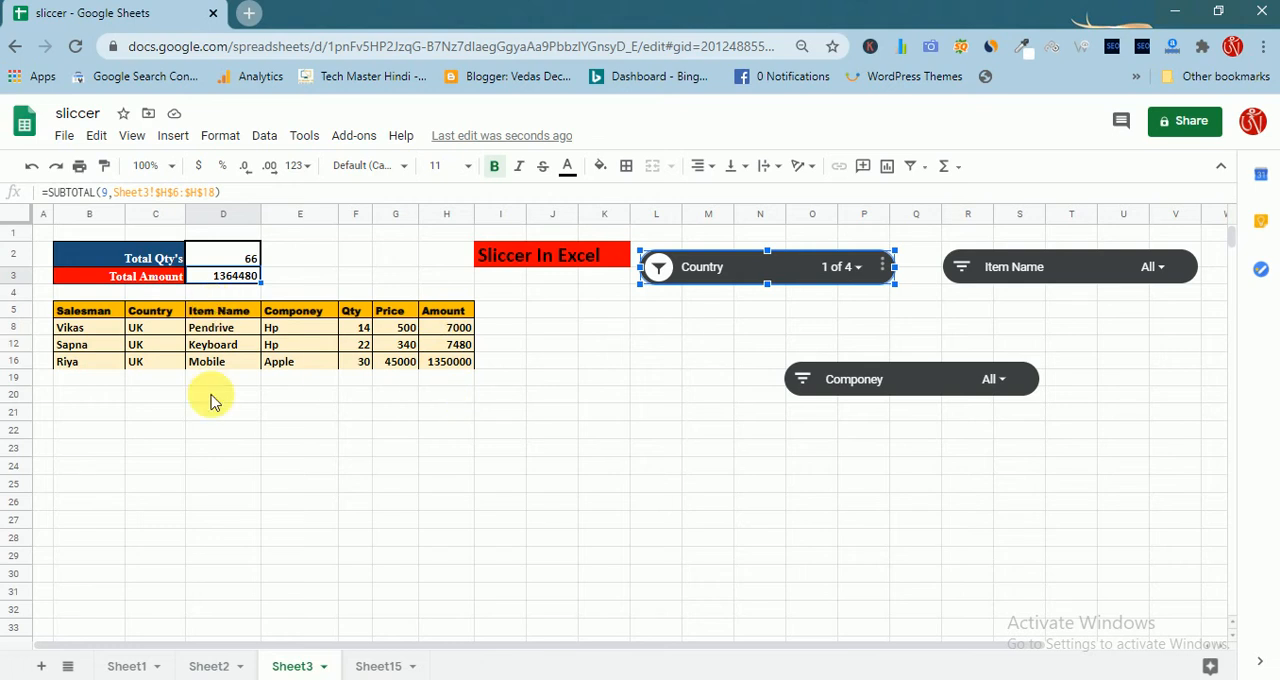
Reset the Country slicer to include India, Japan and US as well as UK
click(838, 268)
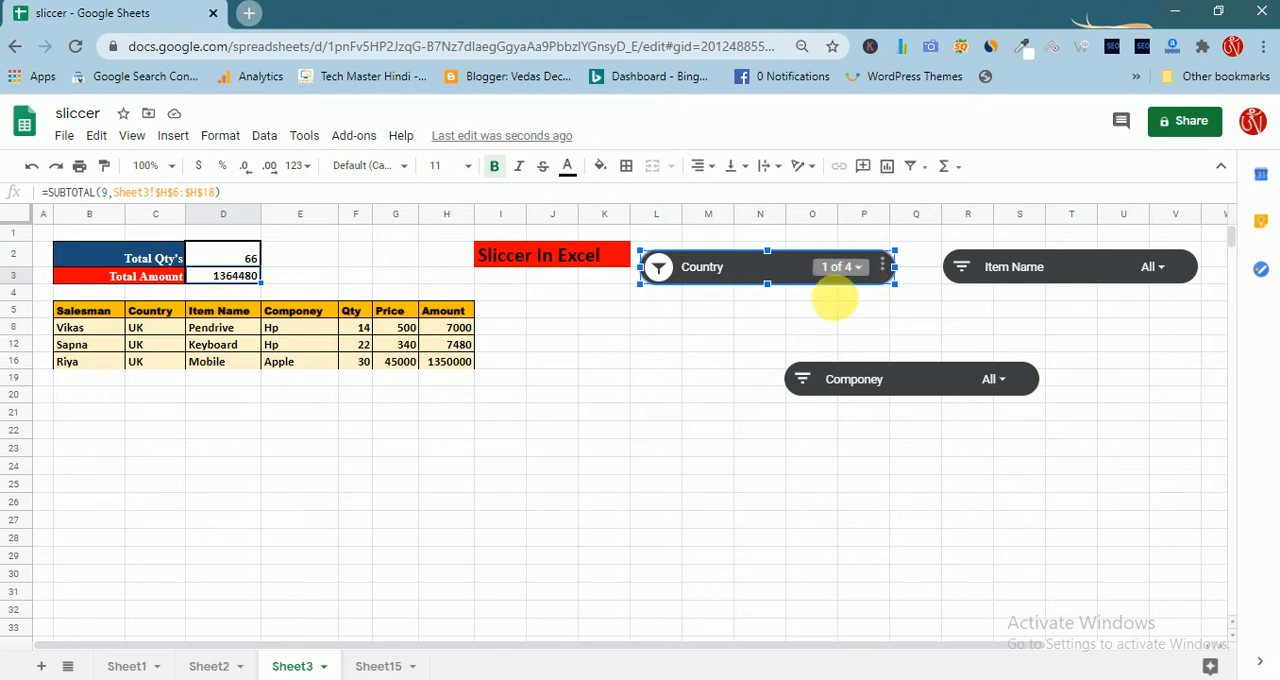
click(680, 430)
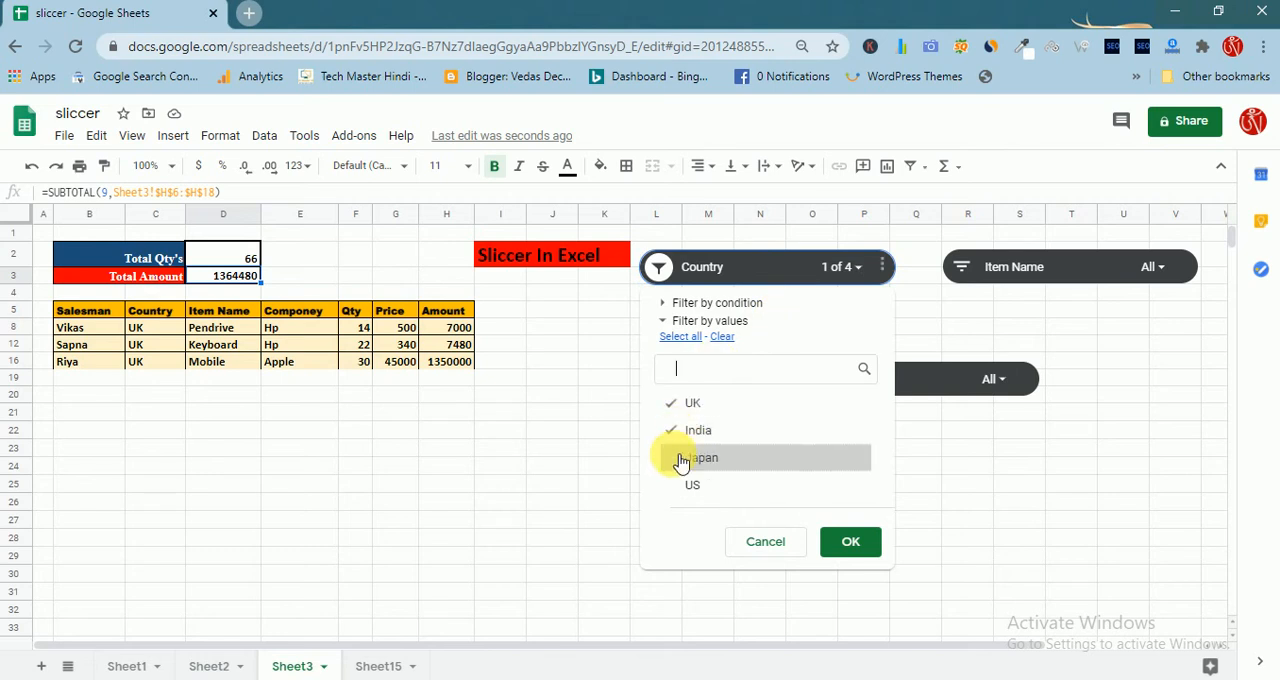
click(676, 458)
click(679, 484)
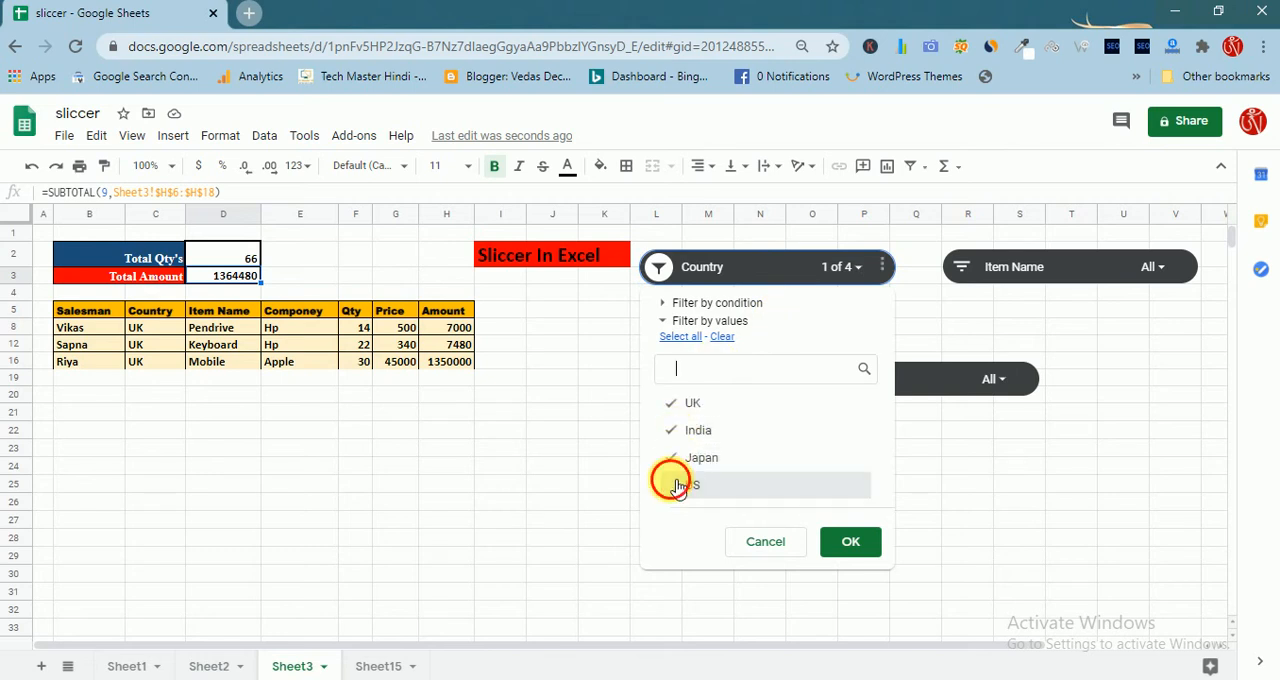
click(852, 540)
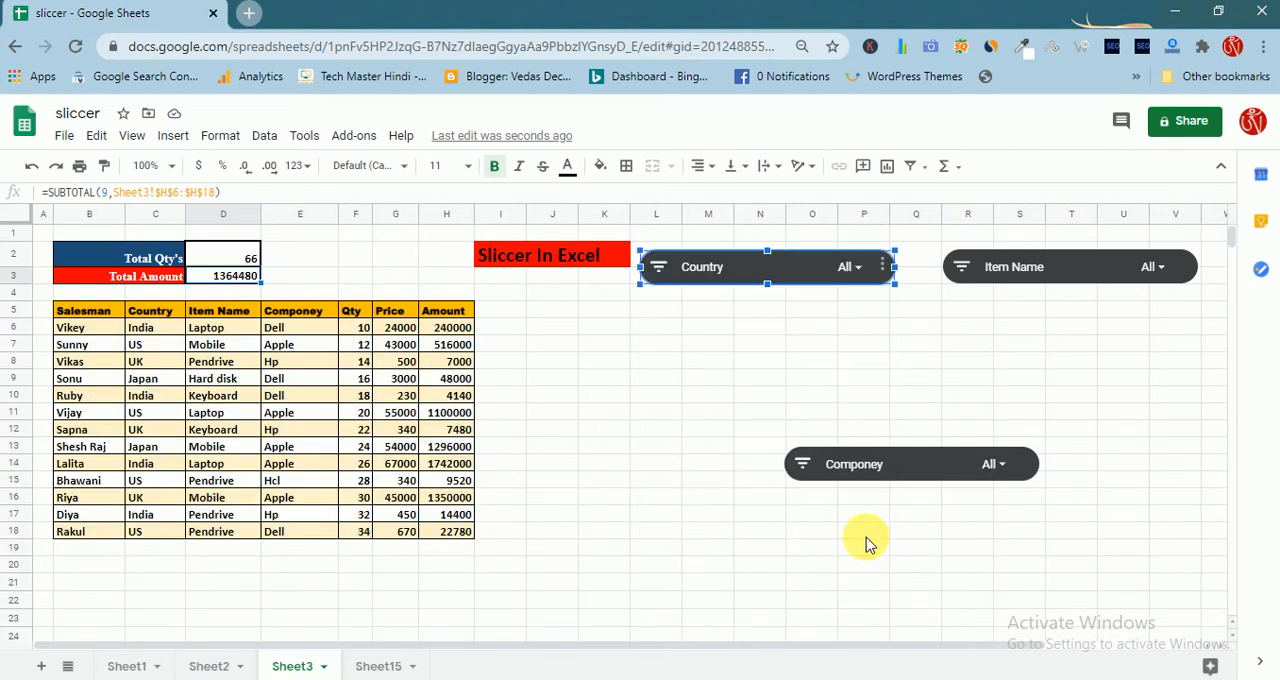
Filter the sales table with the Item Name slicer so that only Mobile is included
click(1168, 270)
click(974, 403)
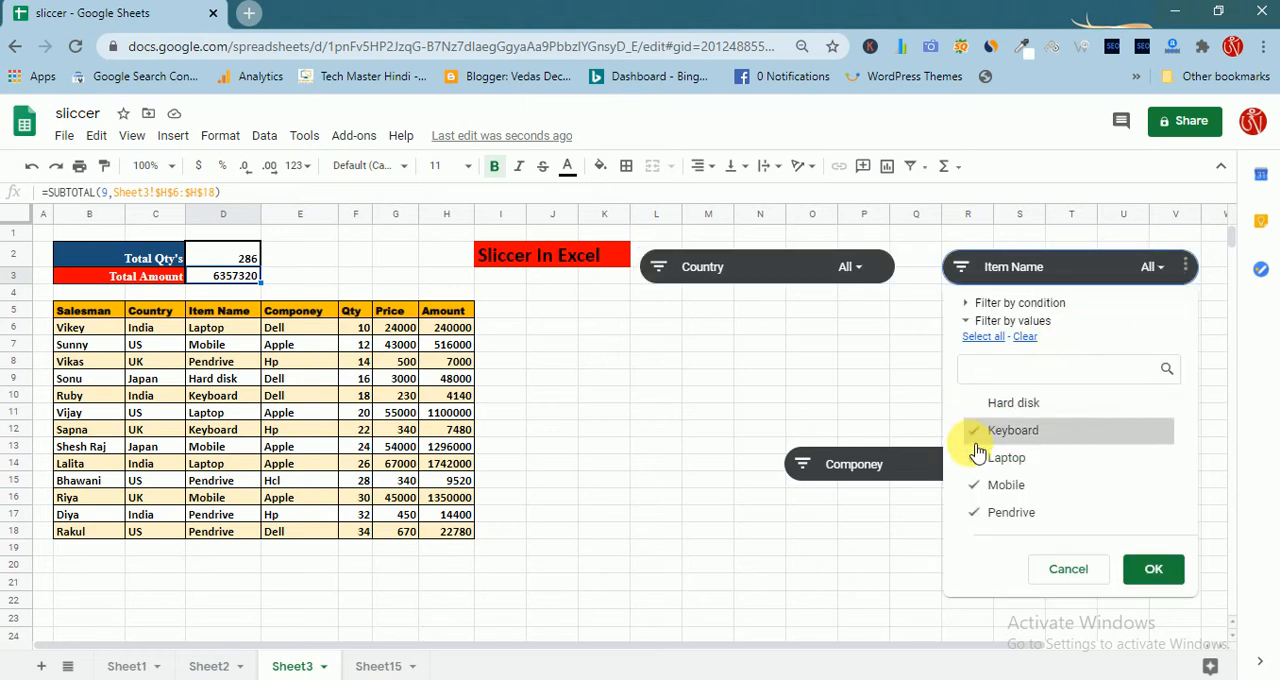
click(976, 440)
click(978, 461)
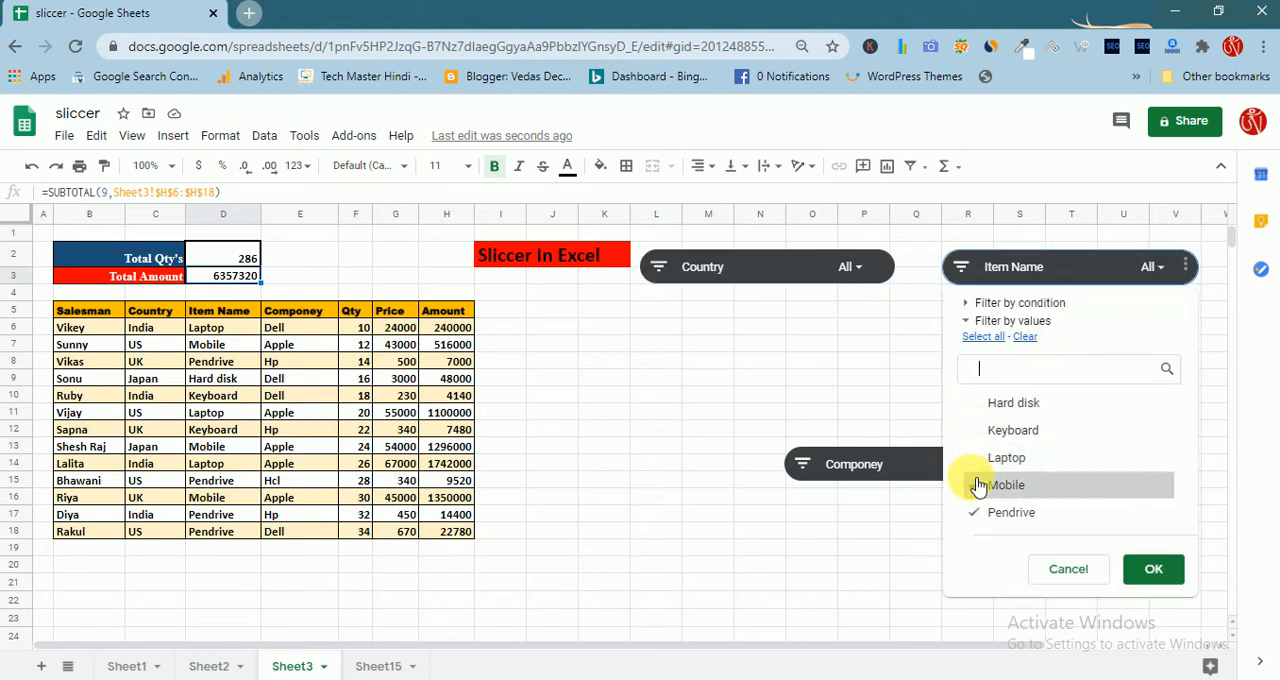
click(978, 511)
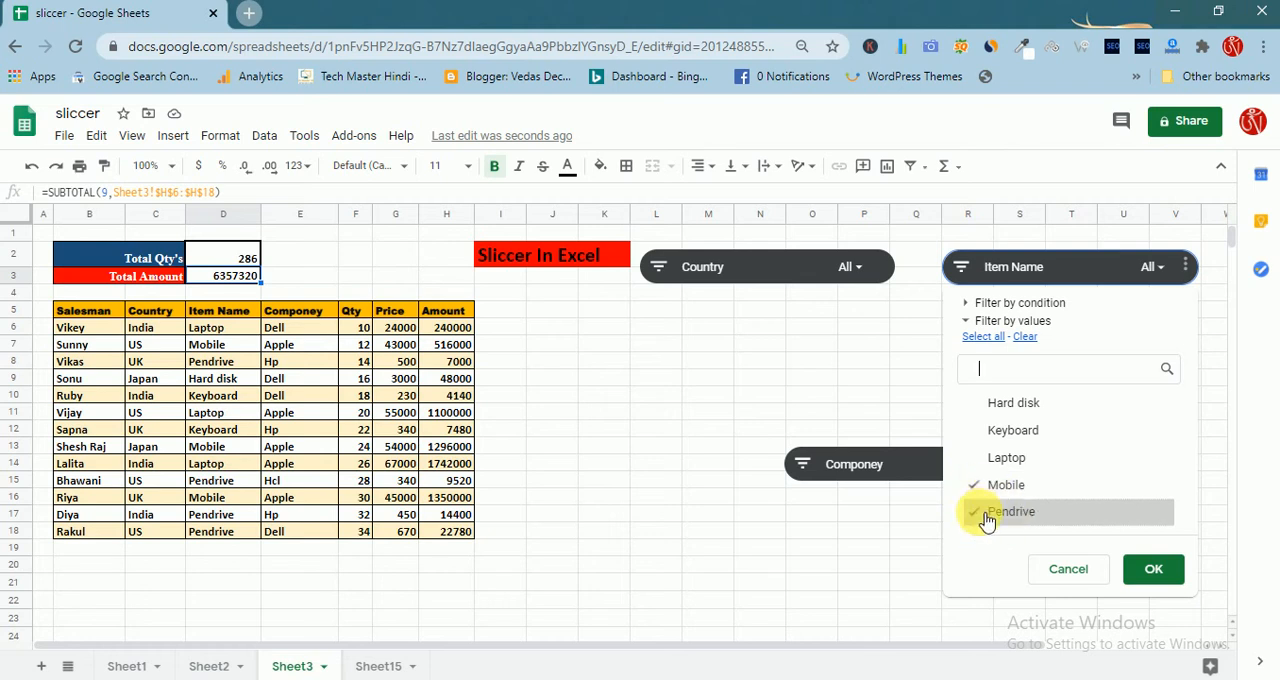
click(1155, 570)
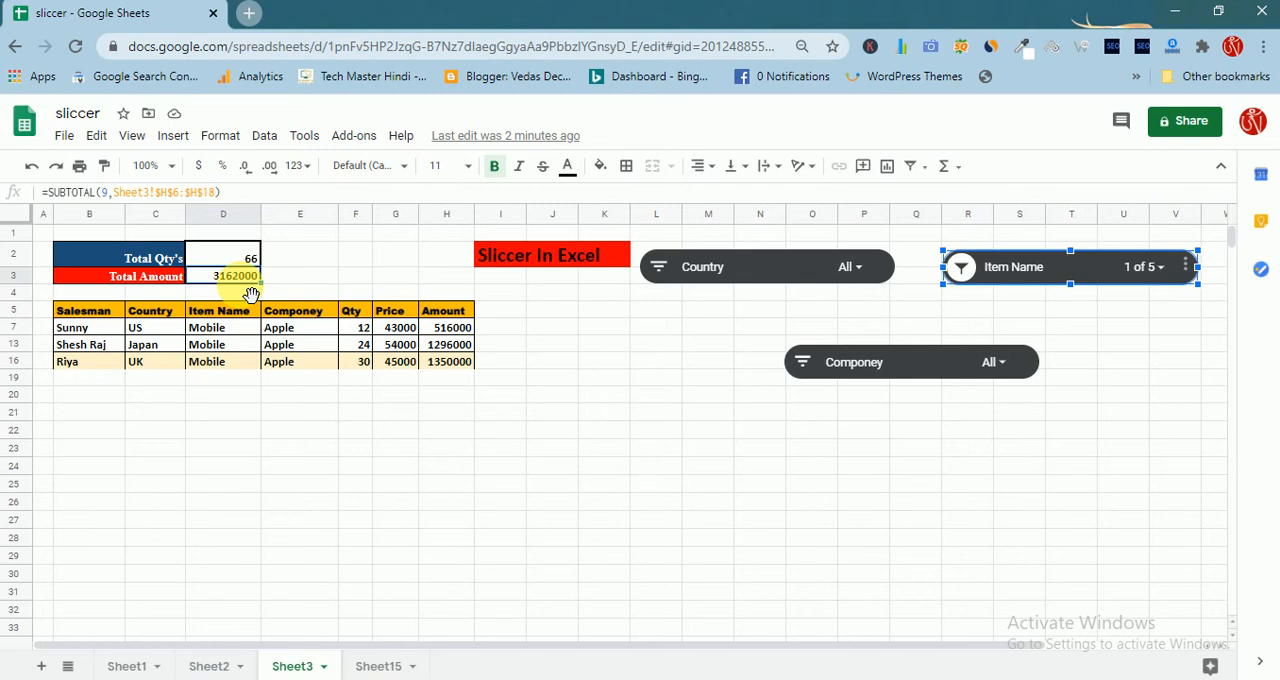
Change the Item Name slicer's filter from Mobile to Laptop only
click(1173, 277)
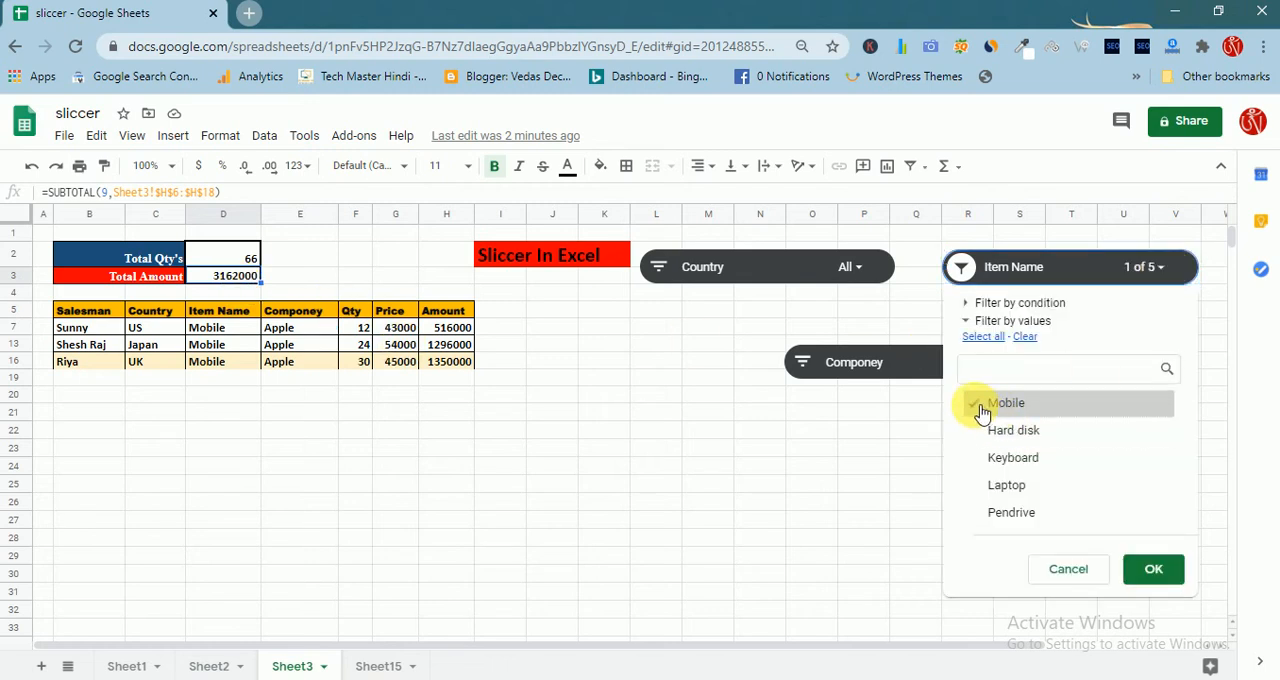
click(1005, 485)
click(1155, 570)
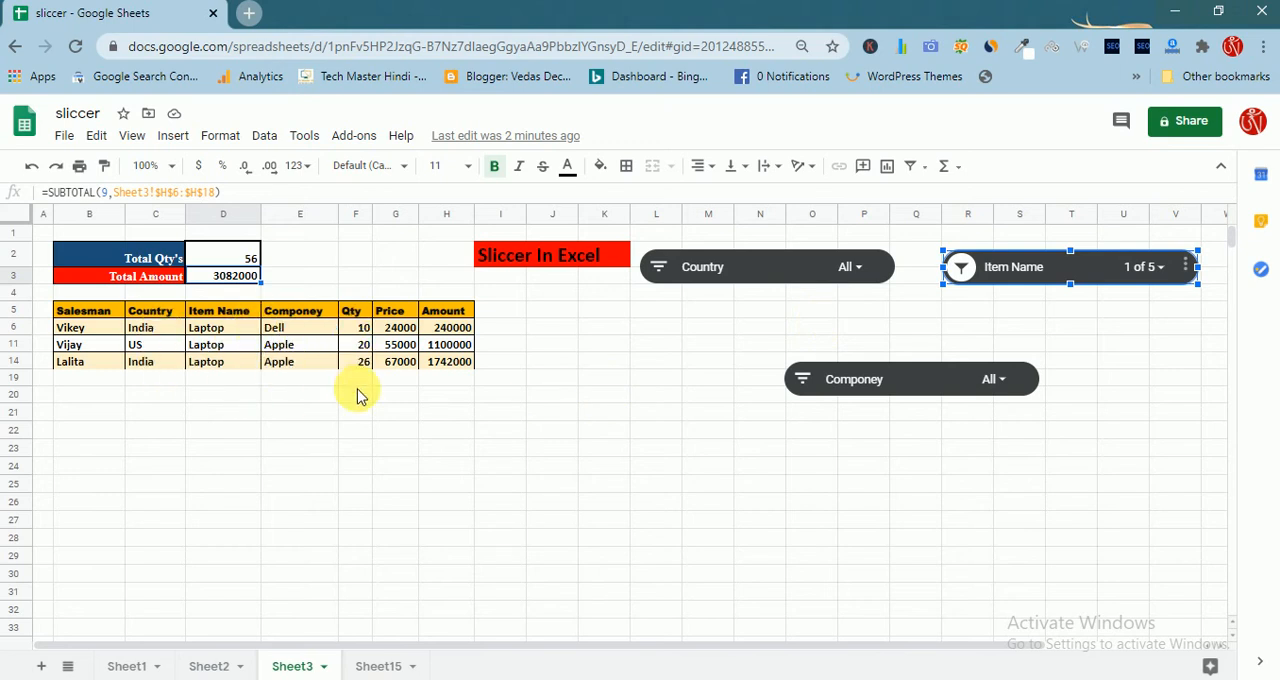
Check the two total cells for the Laptop rows and view the values offered by the Componey slicer
click(228, 272)
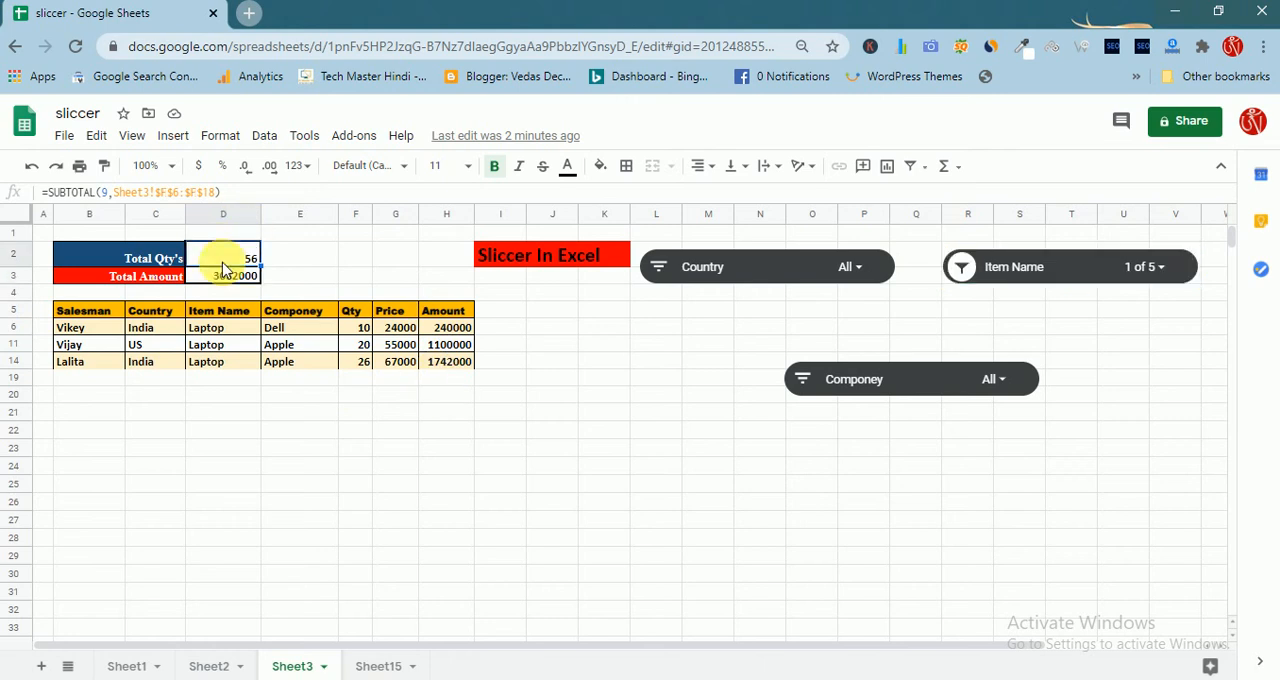
click(229, 261)
click(1000, 381)
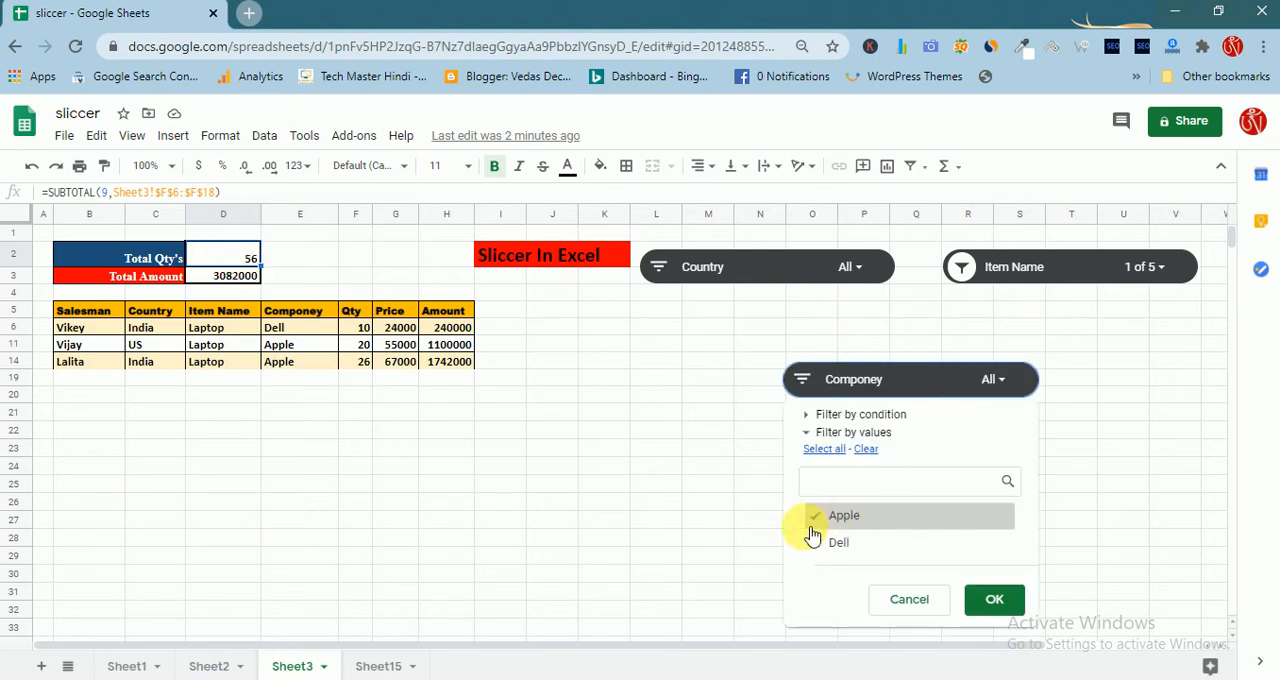
Reset the Item Name slicer to include Hard disk, Keyboard, Mobile and Pendrive as well as Laptop
click(1177, 268)
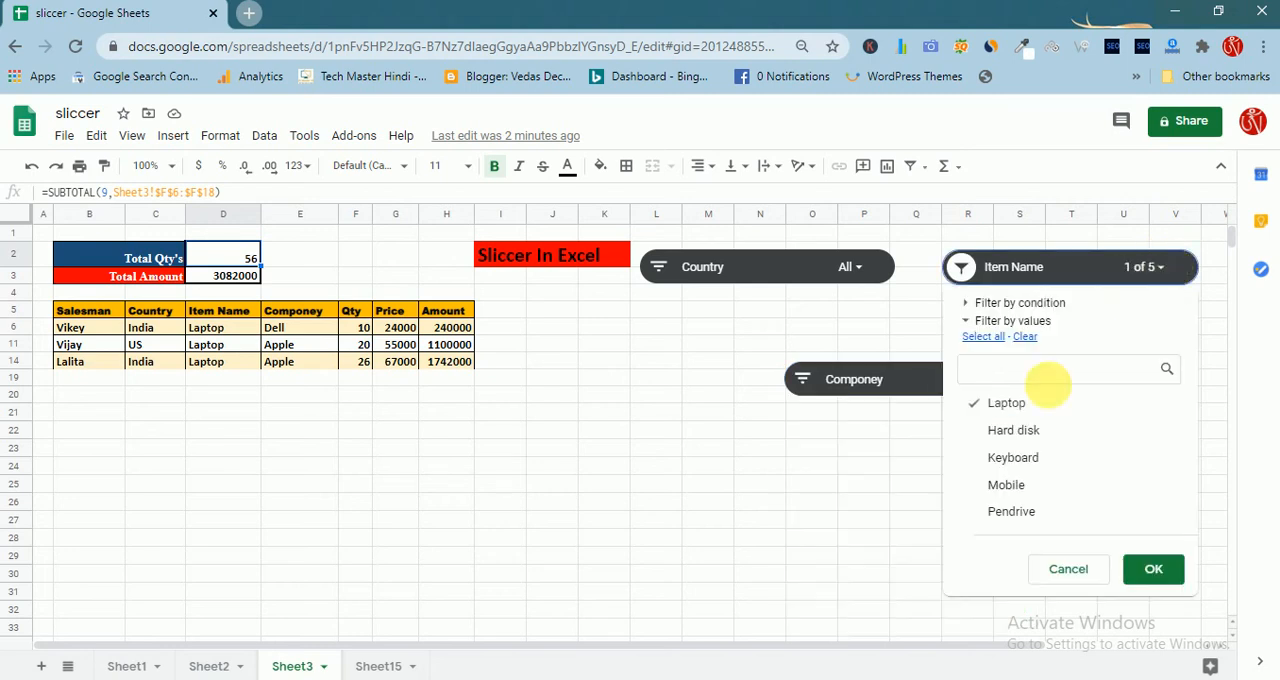
click(982, 458)
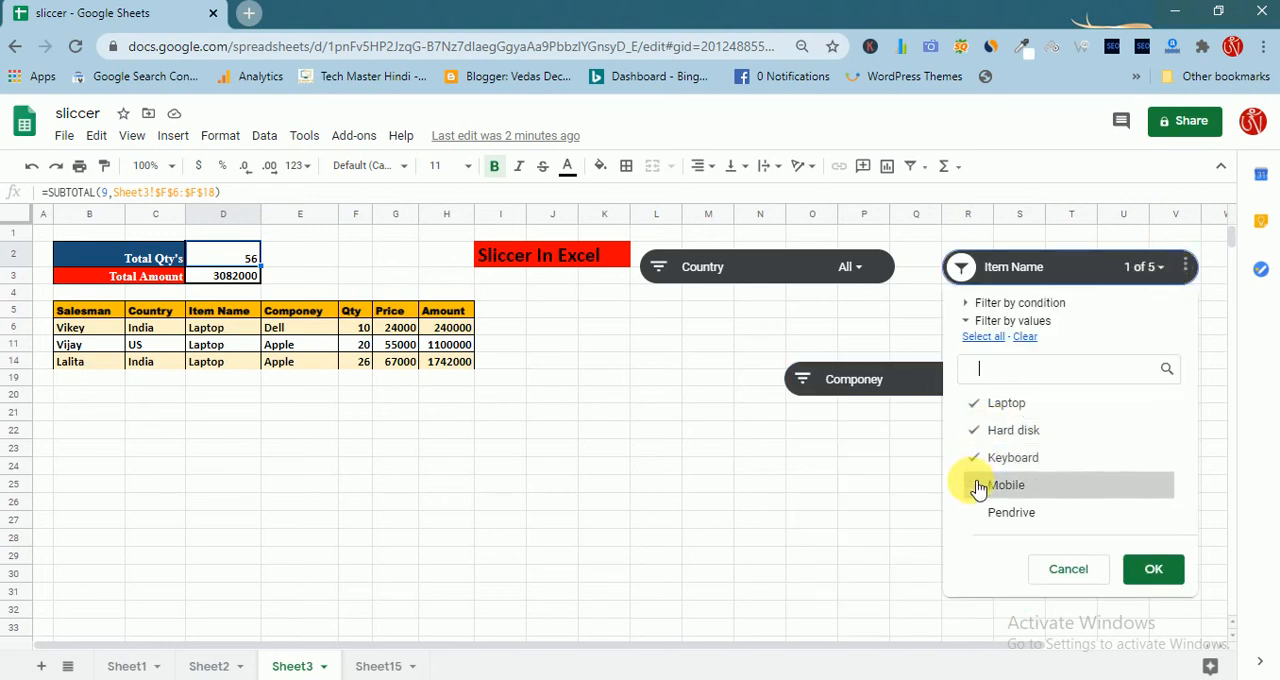
click(979, 487)
click(977, 513)
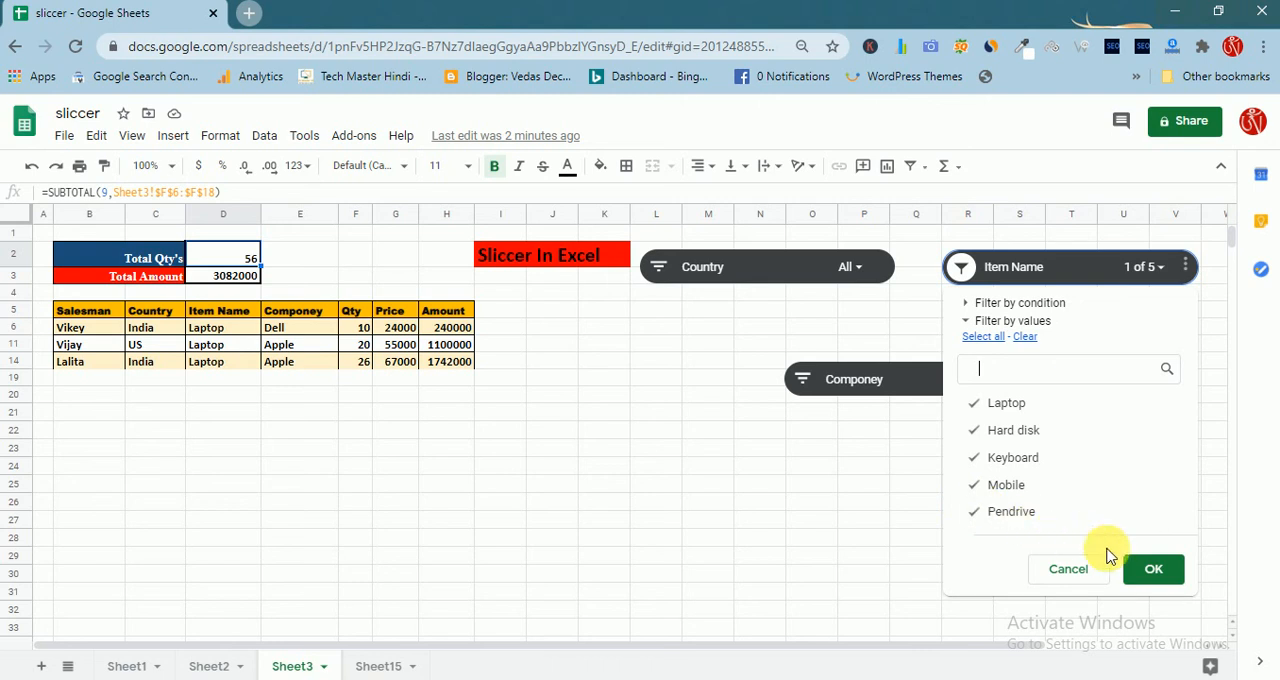
click(1152, 571)
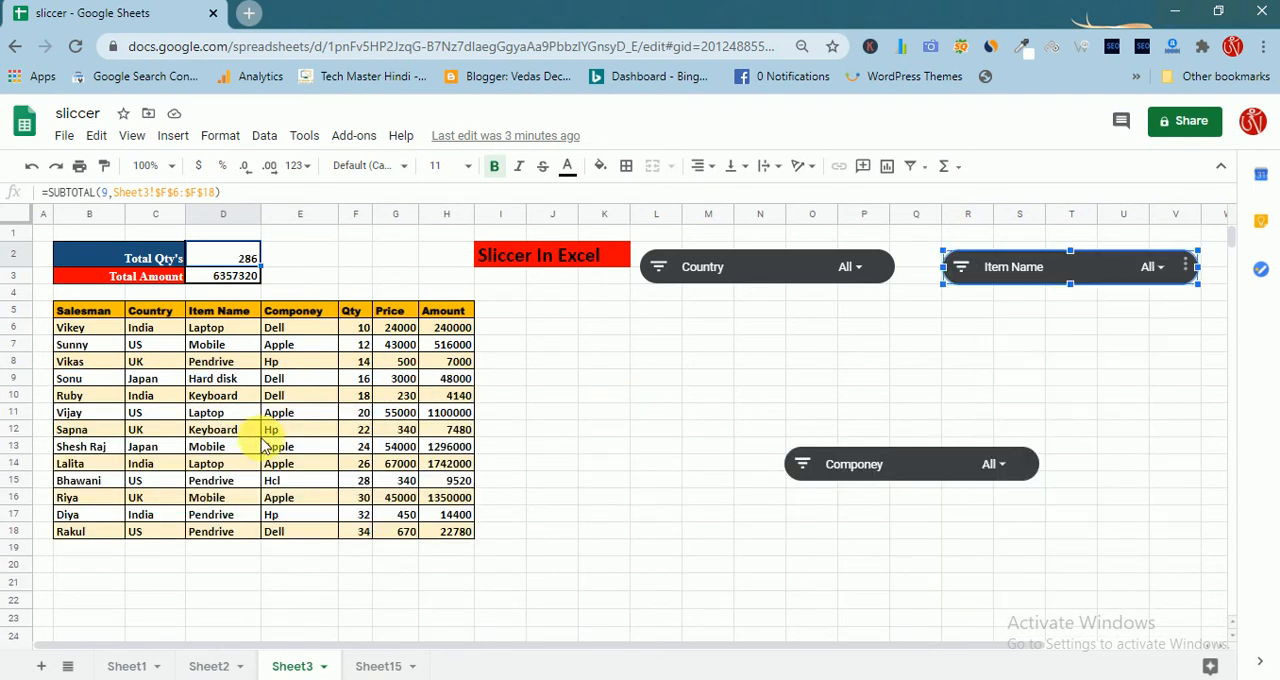
Move the Componey slicer up to rows 6–7, centred just below the Country and Item Name slicers
click(1000, 465)
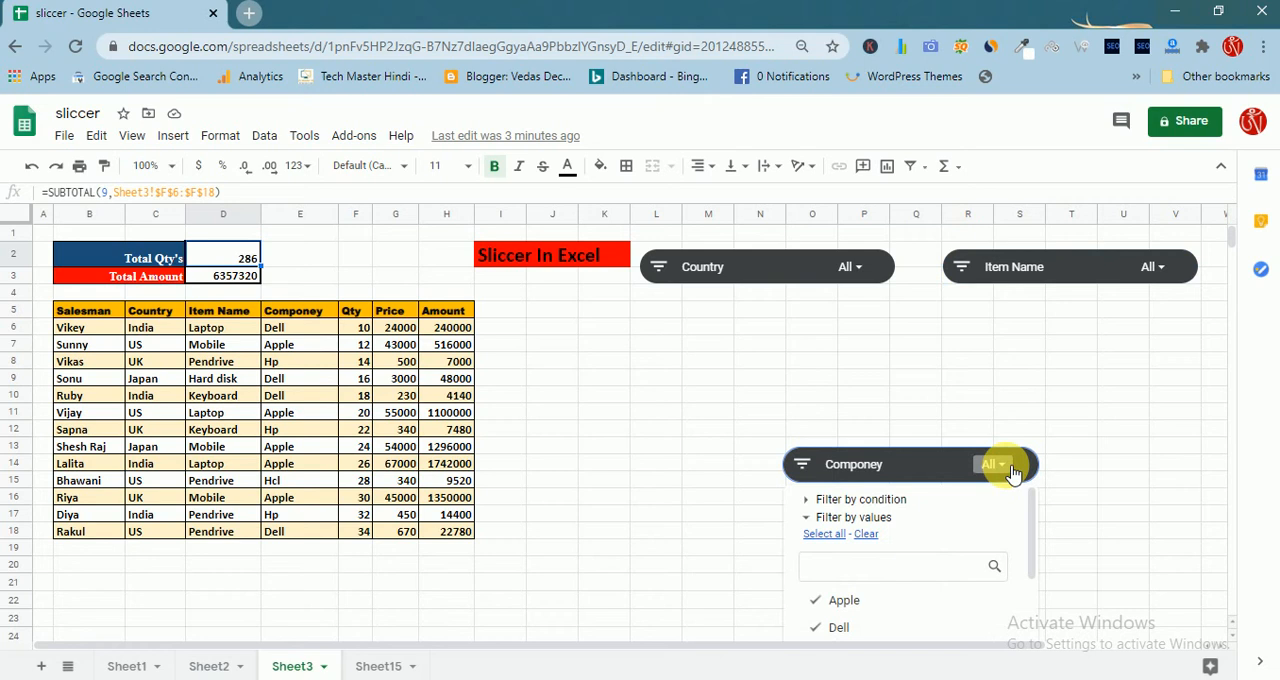
click(937, 461)
drag(936, 464, 955, 406)
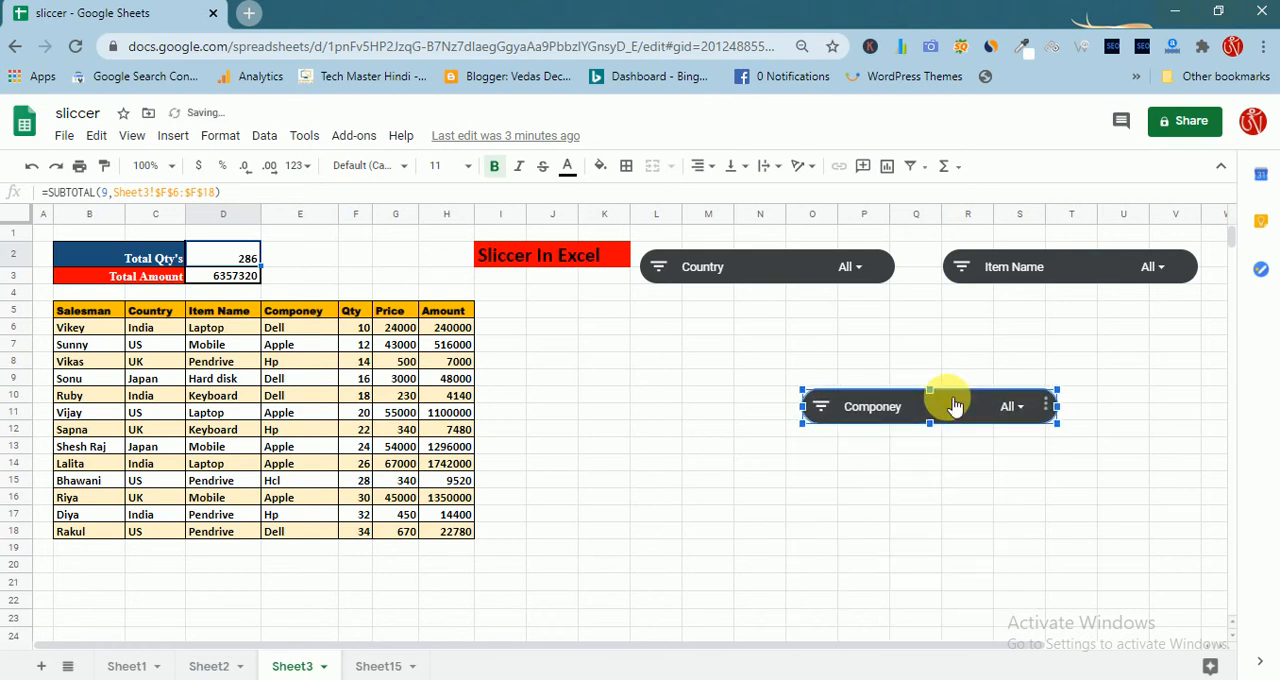
click(1025, 408)
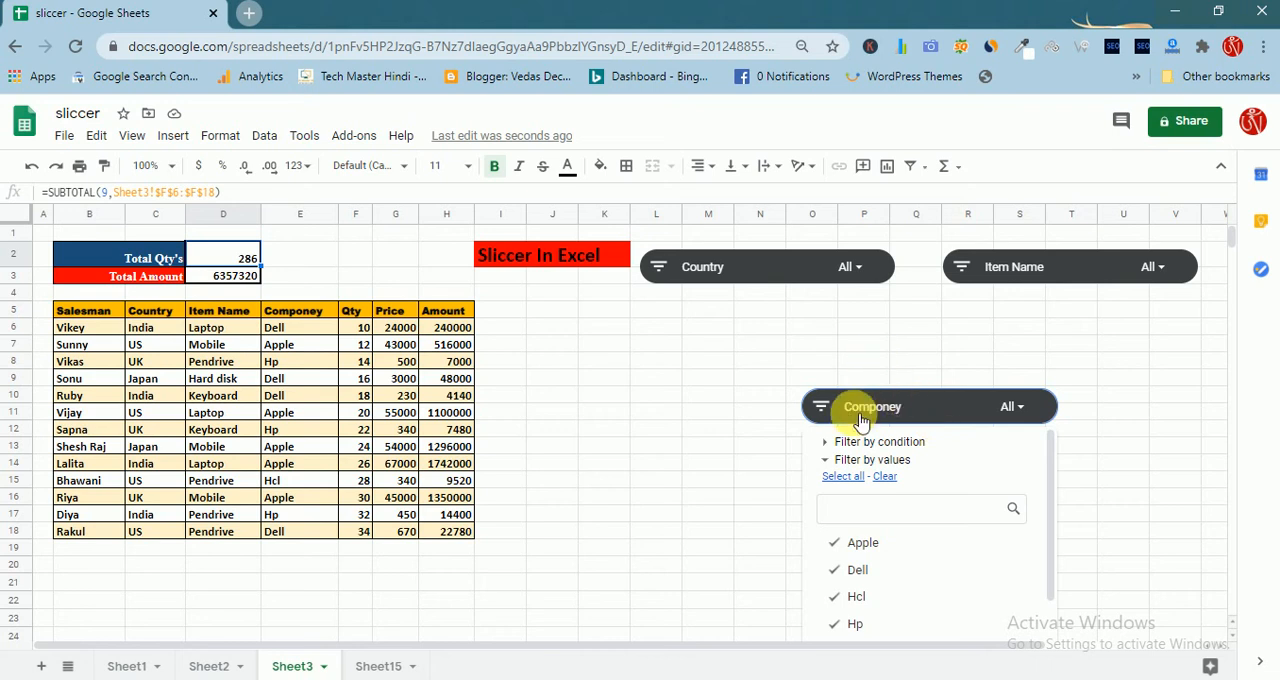
click(970, 410)
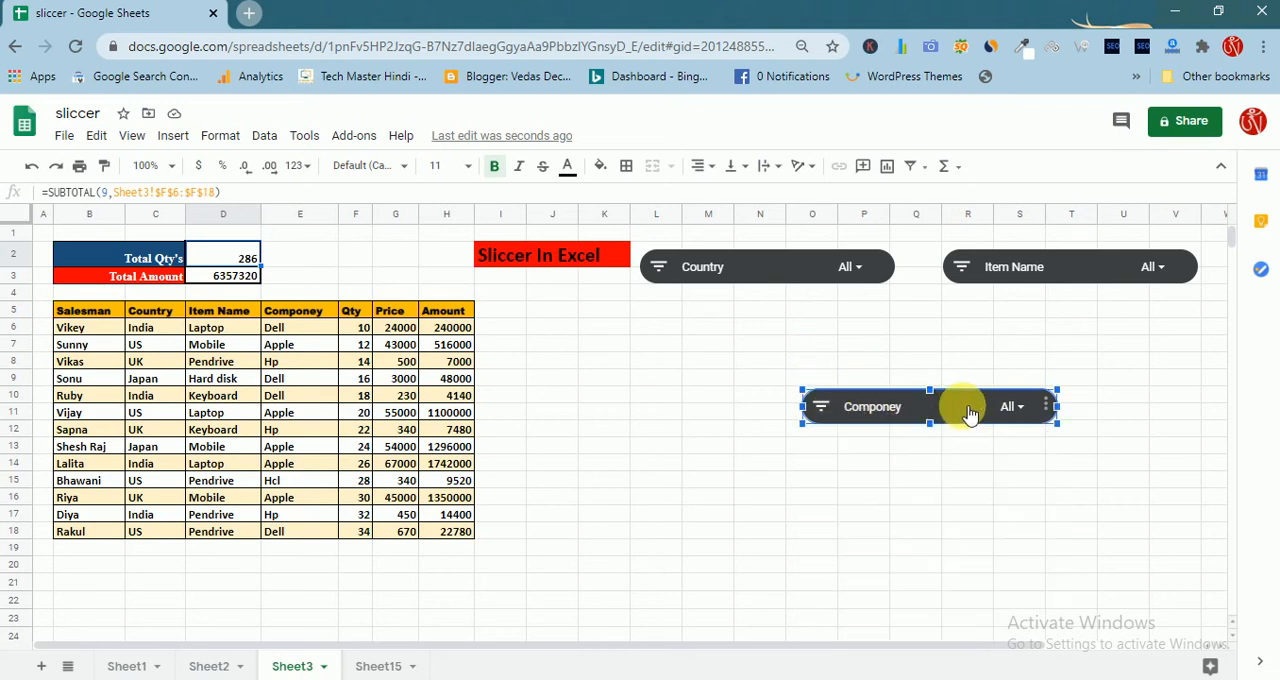
drag(970, 413, 932, 342)
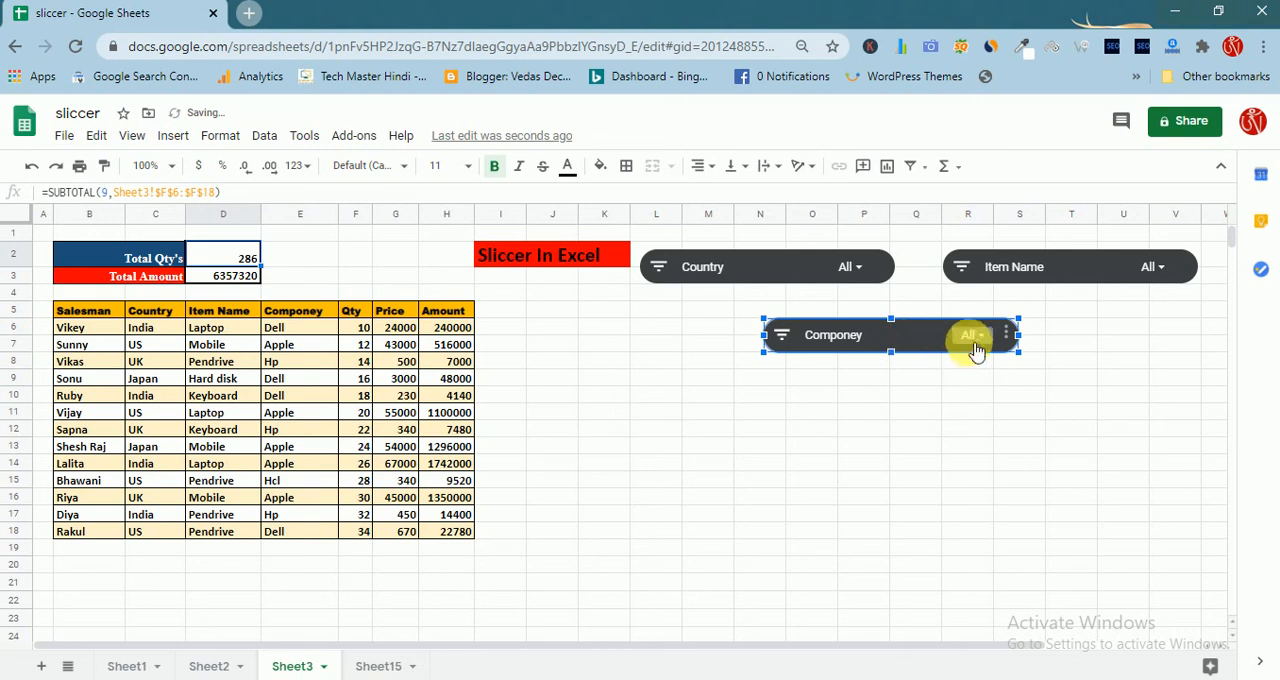
Filter the Componey slicer to Apple only and check the Total Amount cell
click(978, 338)
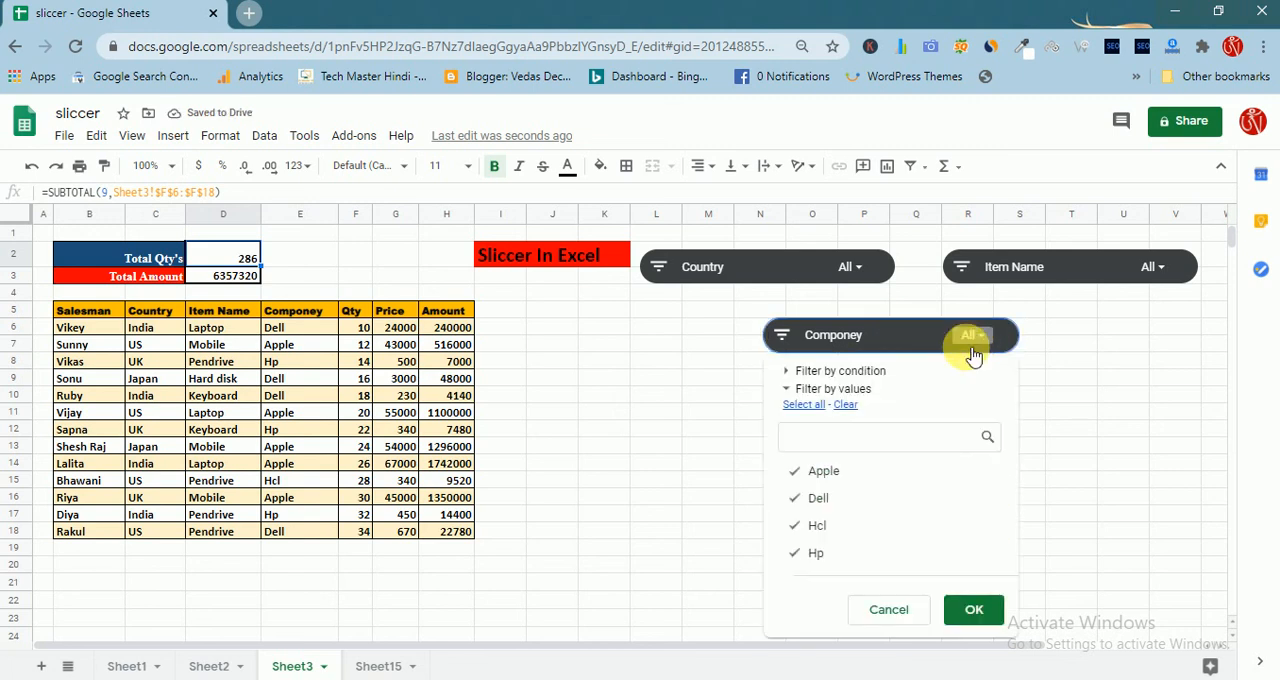
click(800, 471)
click(803, 497)
click(803, 524)
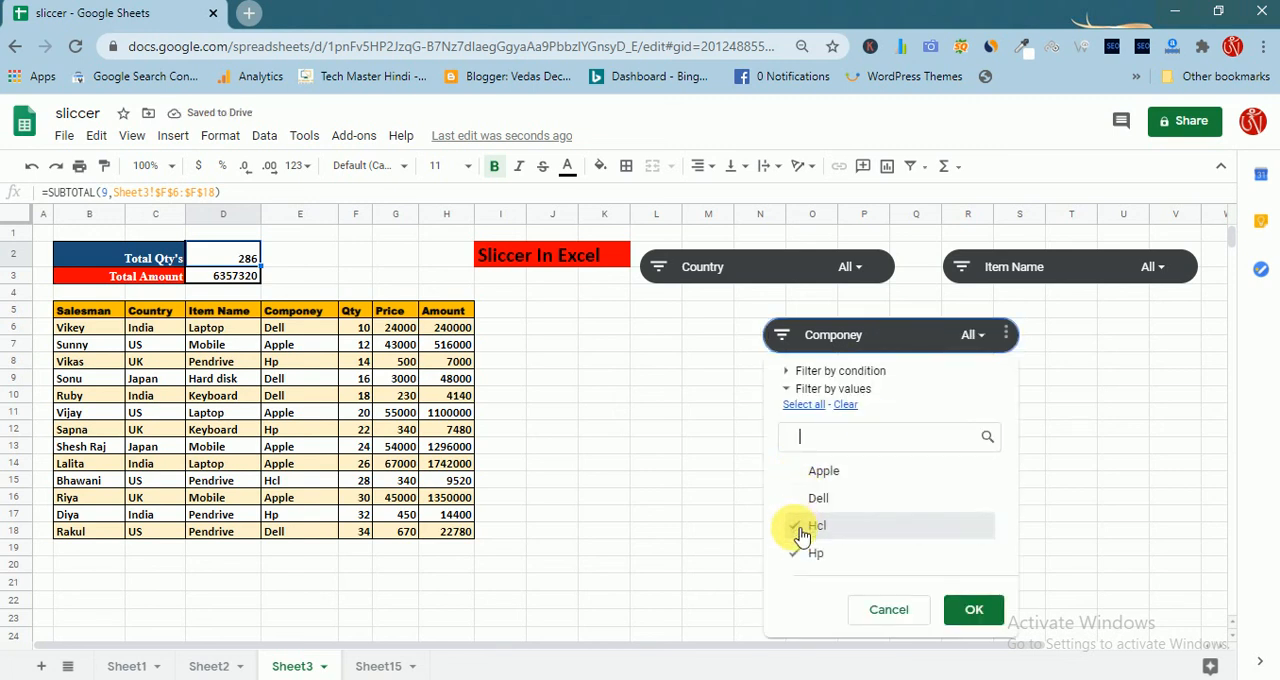
click(803, 548)
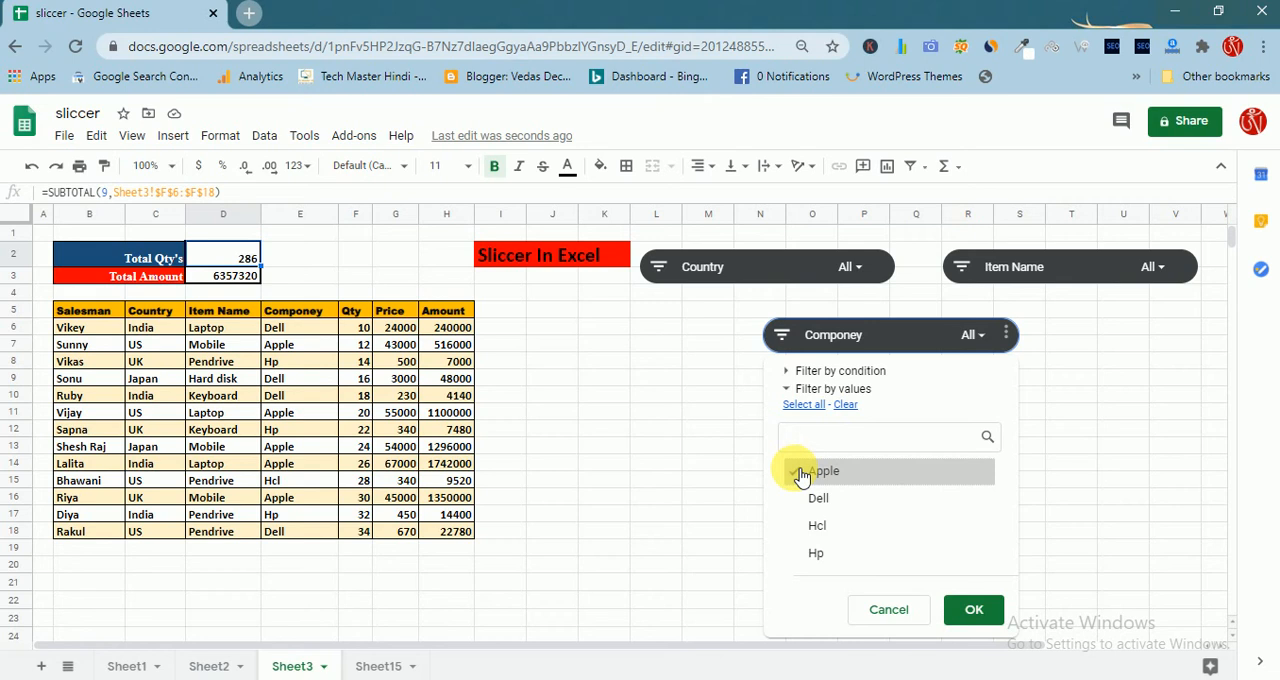
click(978, 625)
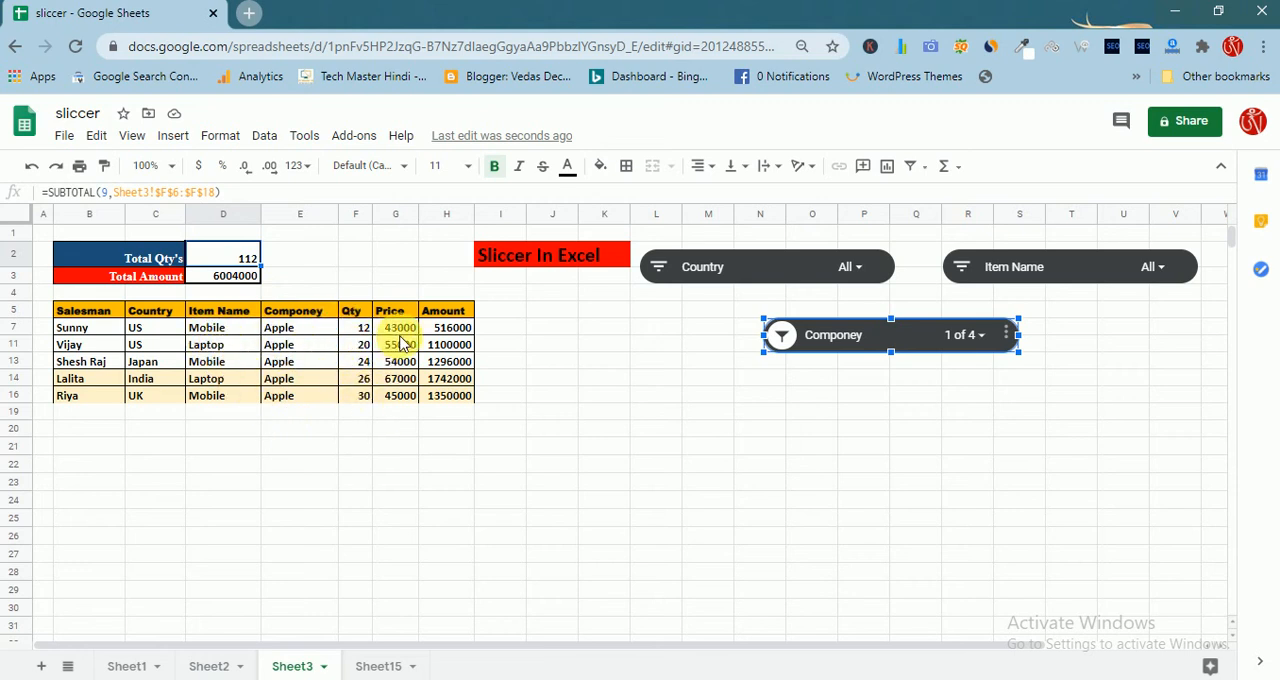
click(240, 278)
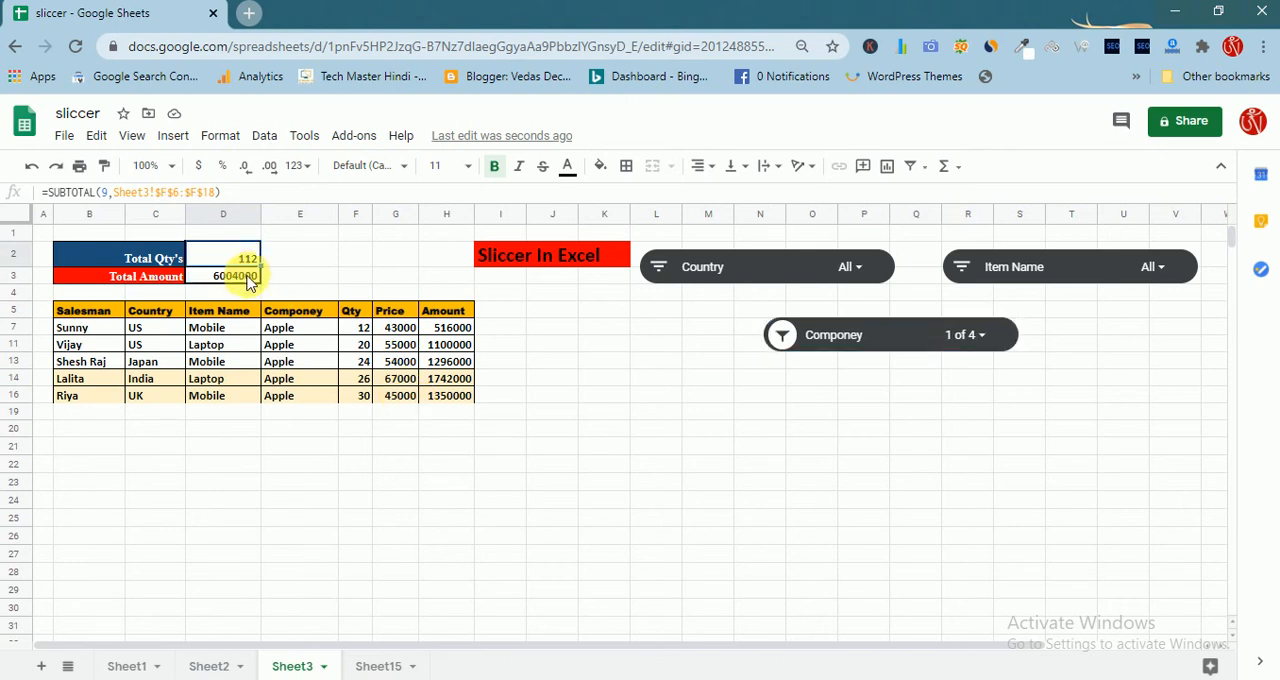
click(244, 283)
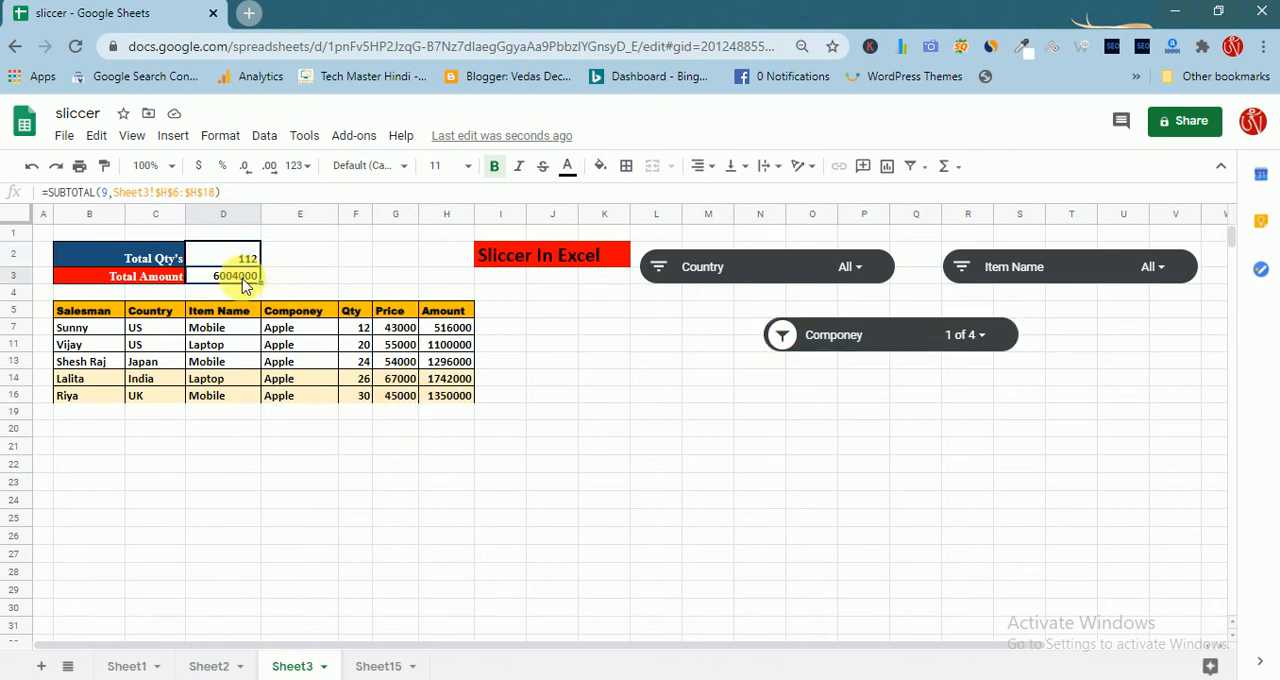
Reset the Componey slicer to include Dell, Hcl and Hp as well as Apple
click(988, 340)
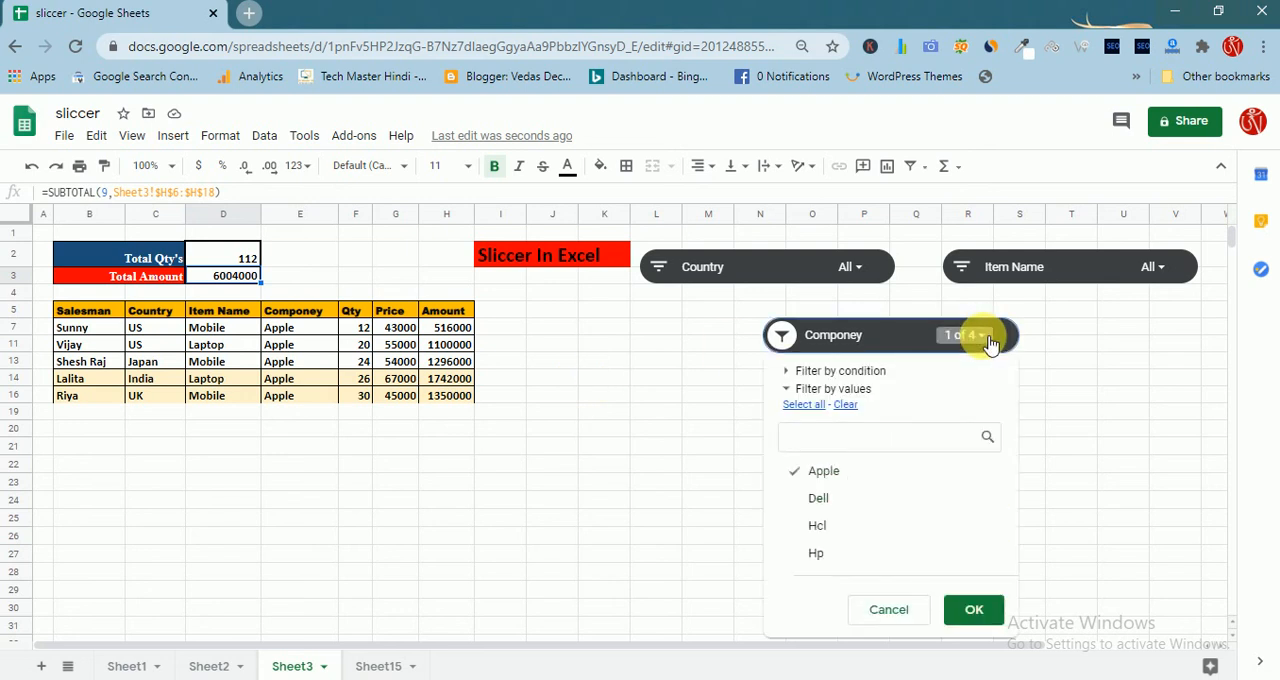
click(794, 499)
click(797, 527)
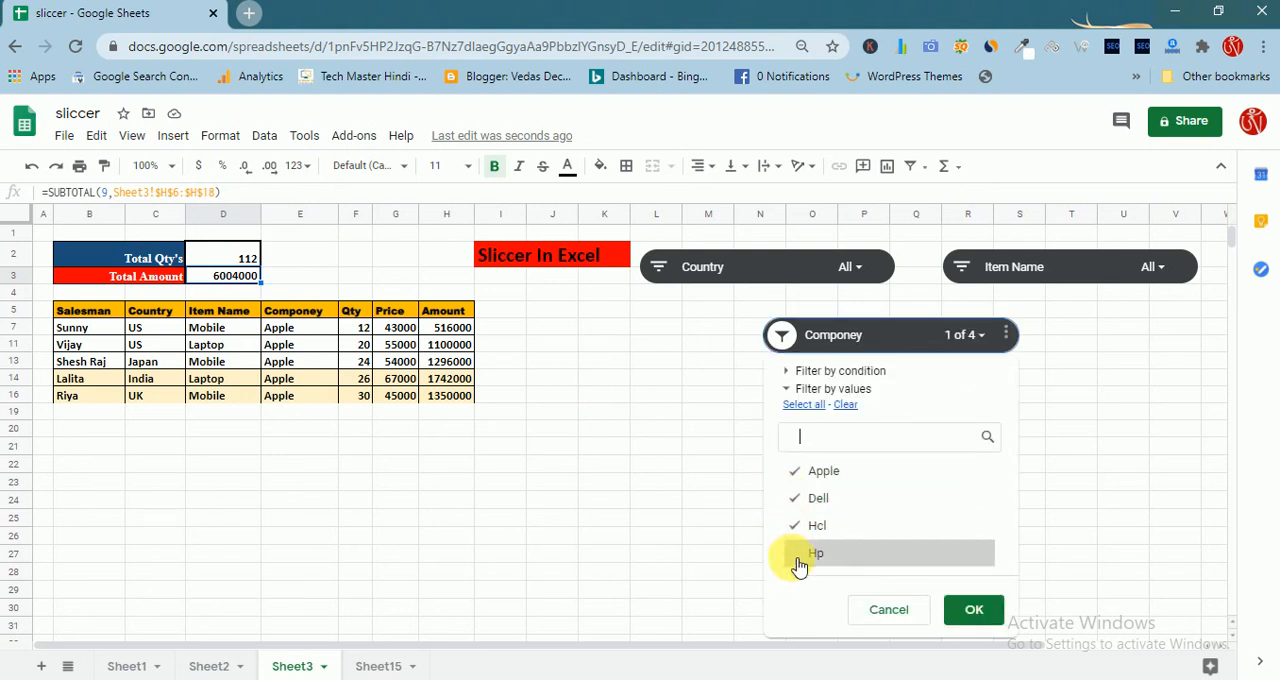
click(798, 555)
click(977, 612)
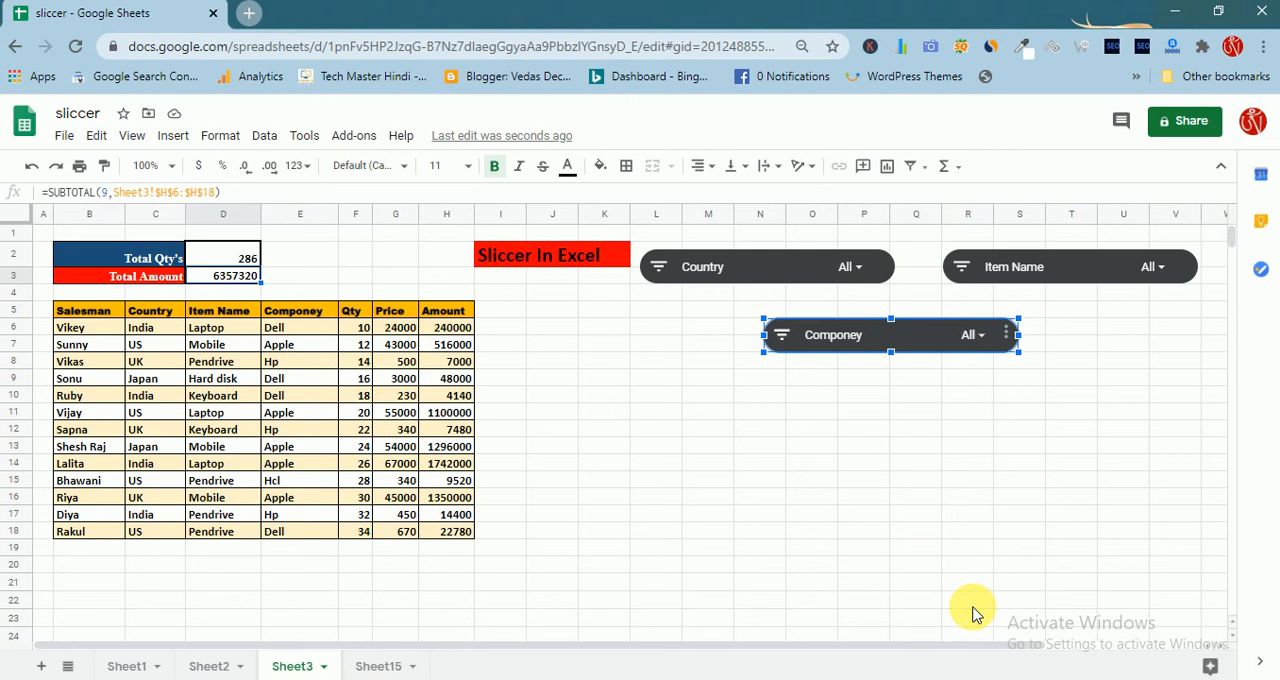
click(866, 276)
click(672, 403)
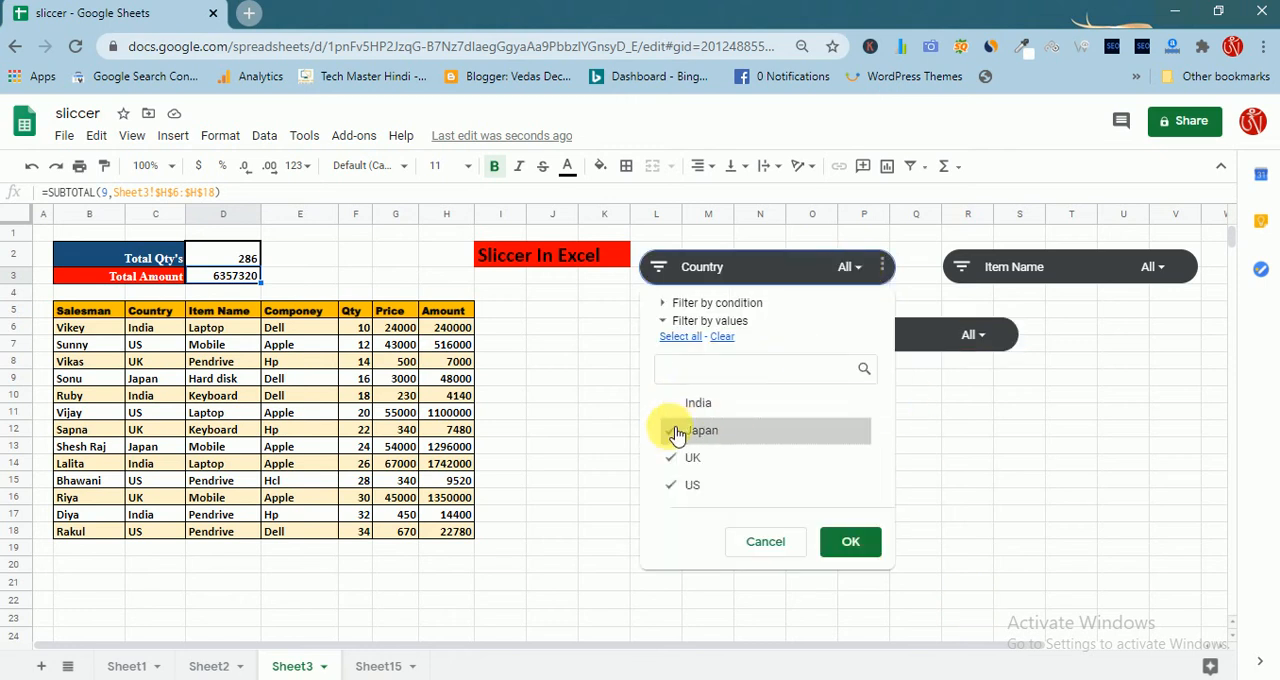
click(676, 432)
key(ctrl+plus)
click(671, 461)
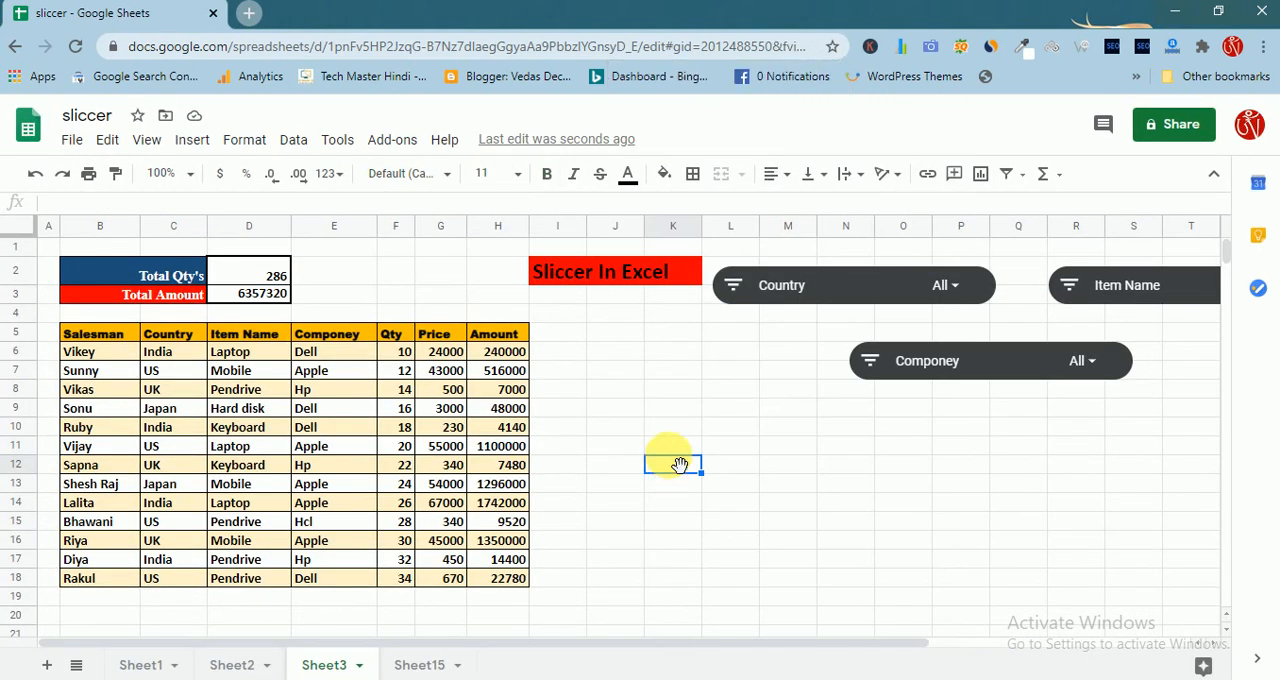
click(958, 284)
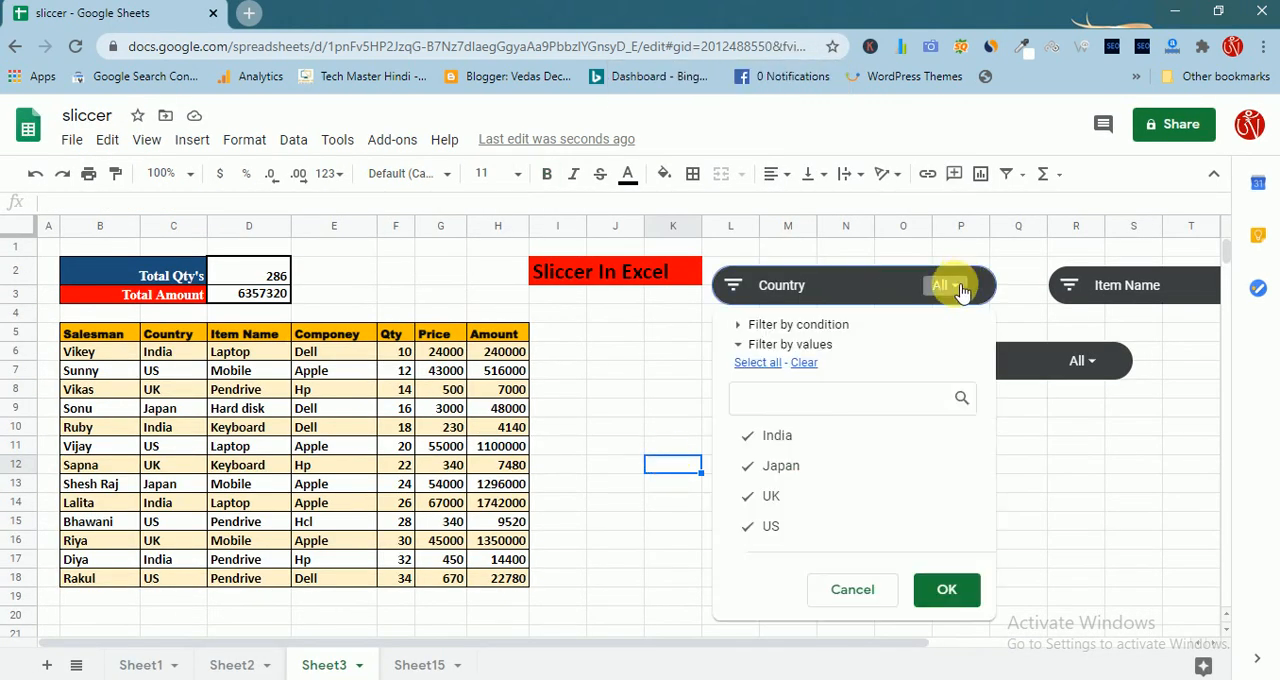
click(750, 437)
click(753, 500)
click(752, 524)
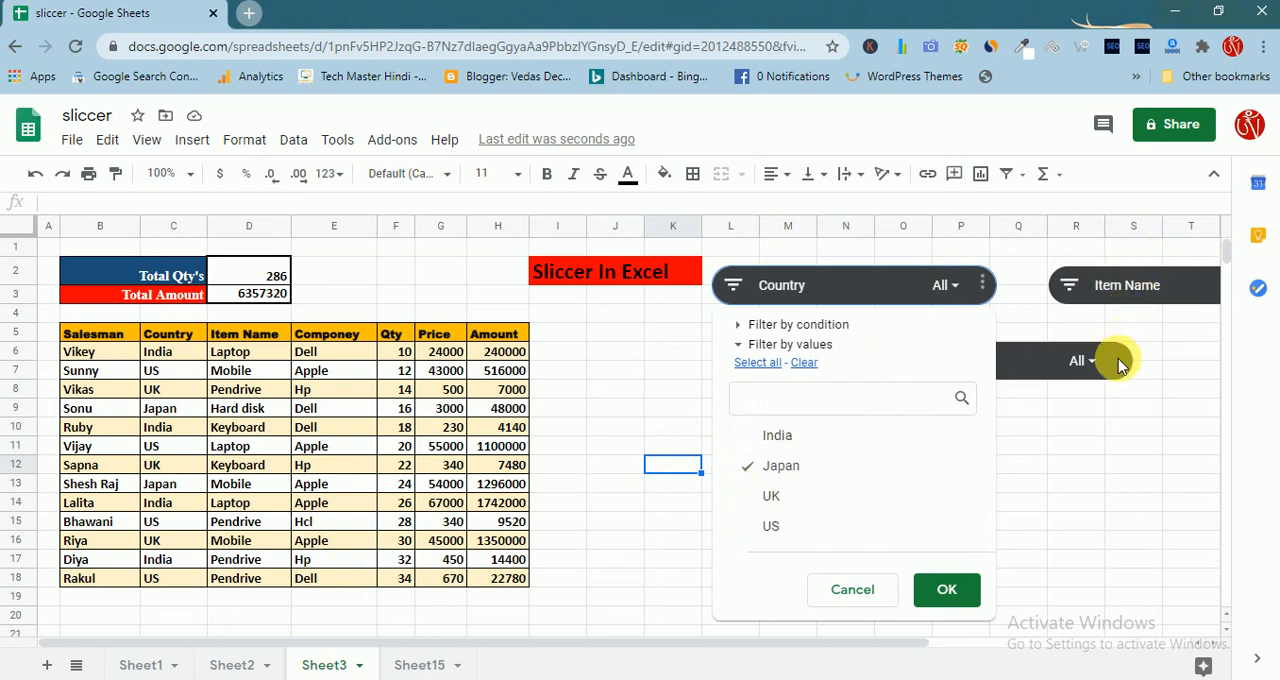
click(1090, 386)
click(1095, 358)
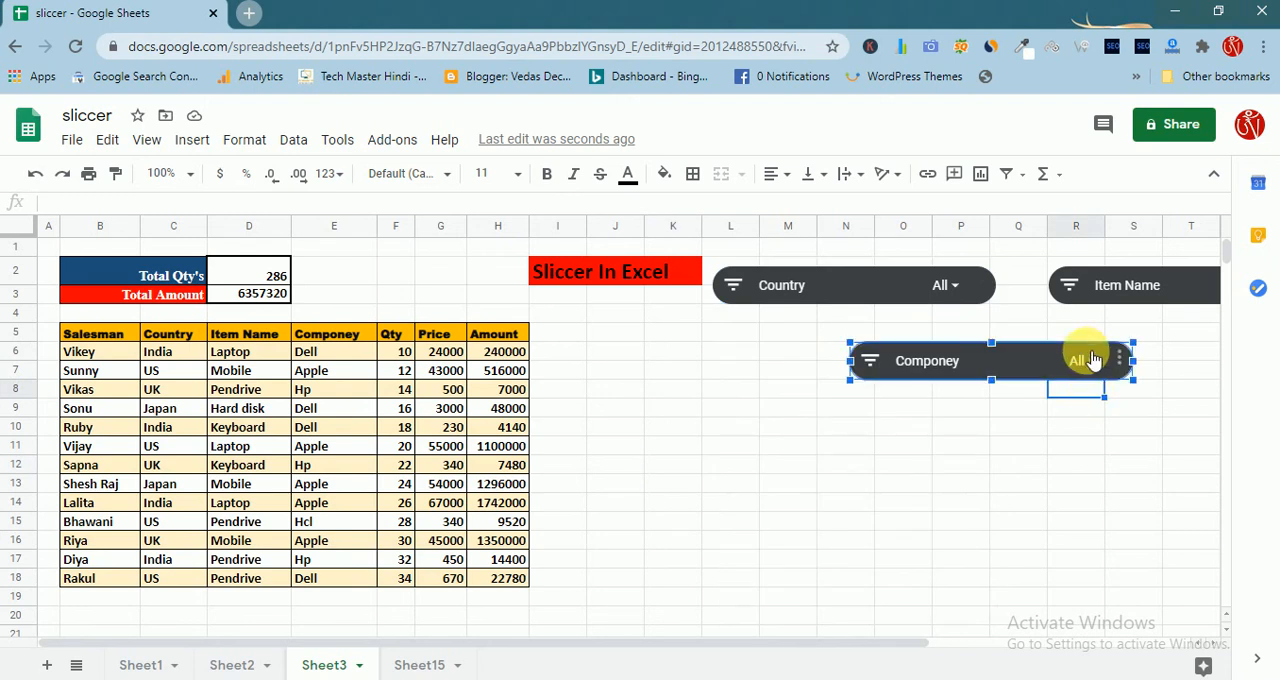
click(1093, 360)
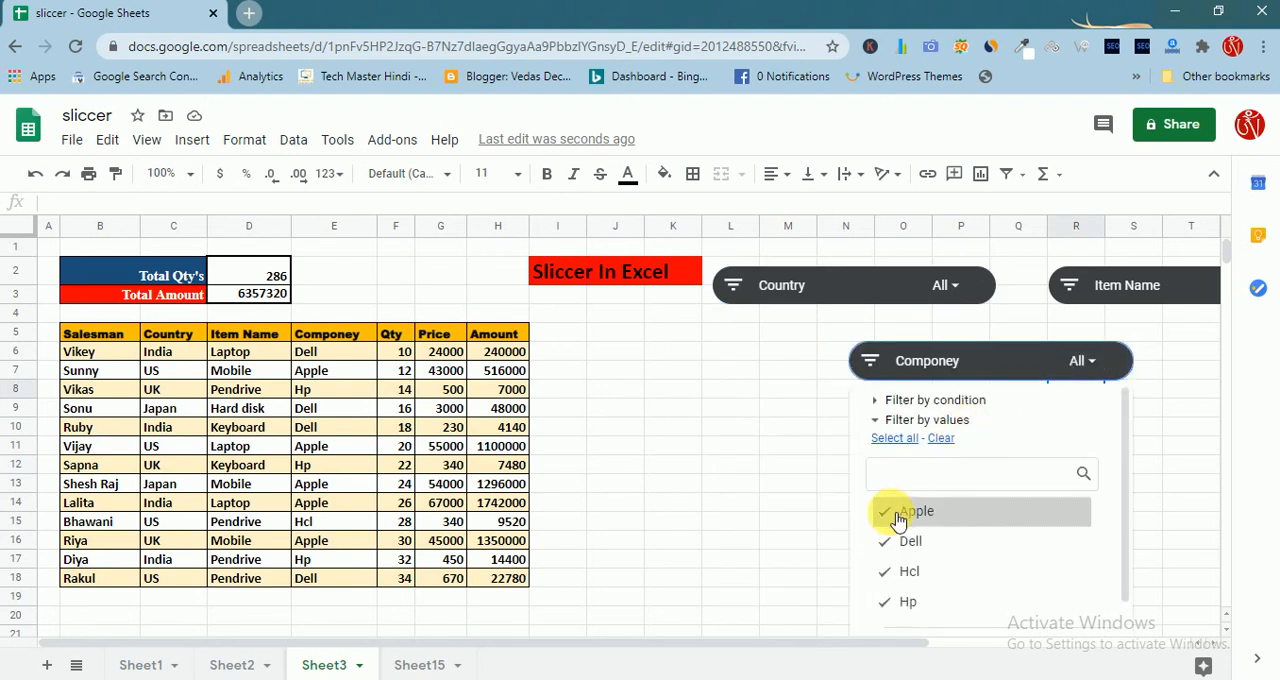
click(897, 513)
click(893, 572)
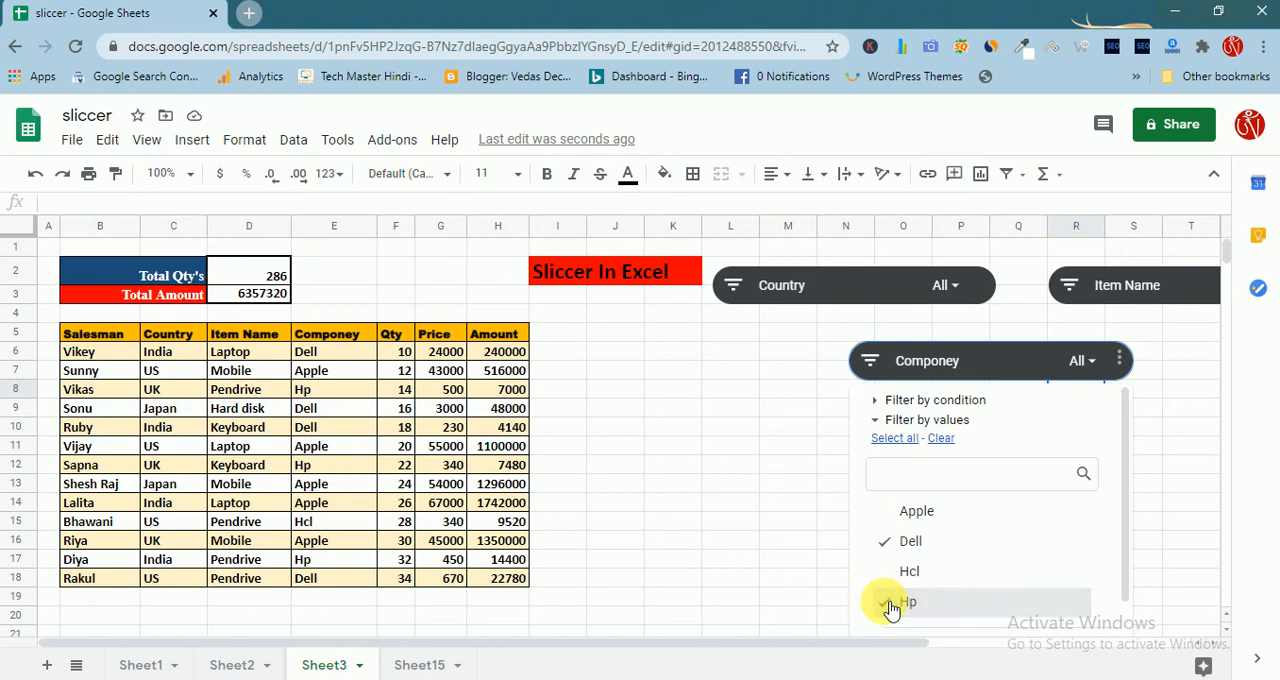
click(891, 604)
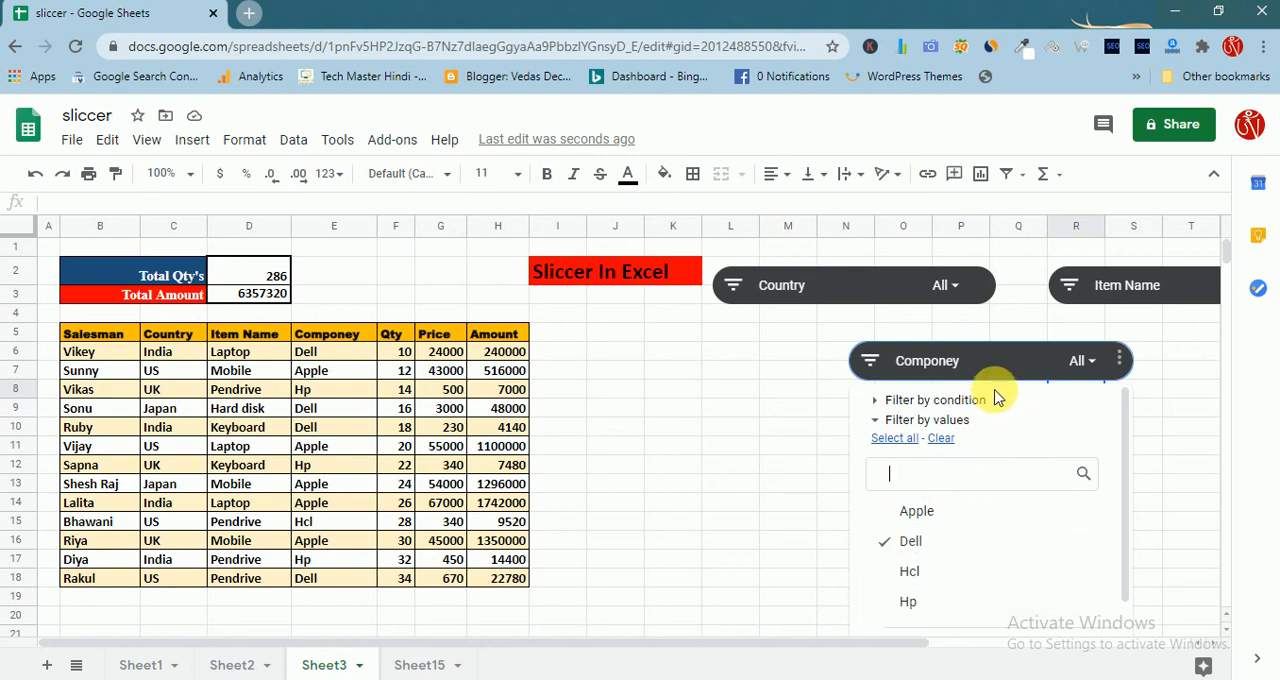
click(990, 361)
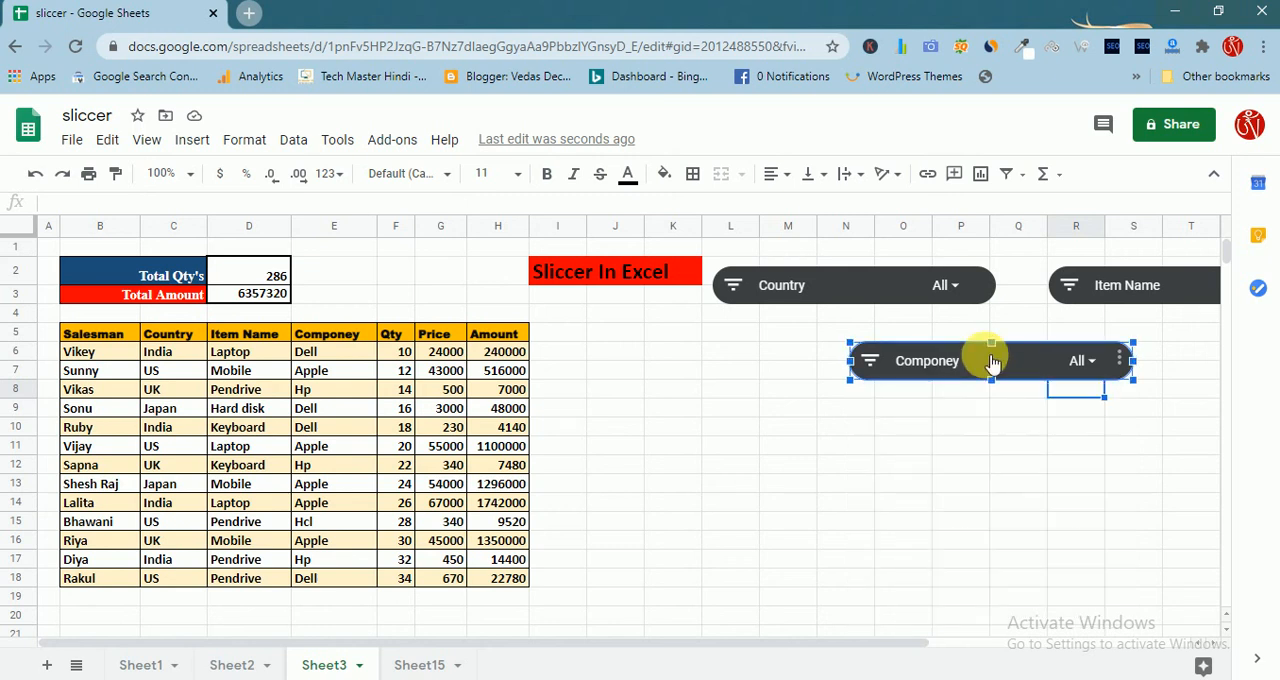
Filter the Country slicer to Japan only by excluding India, UK and US
click(938, 285)
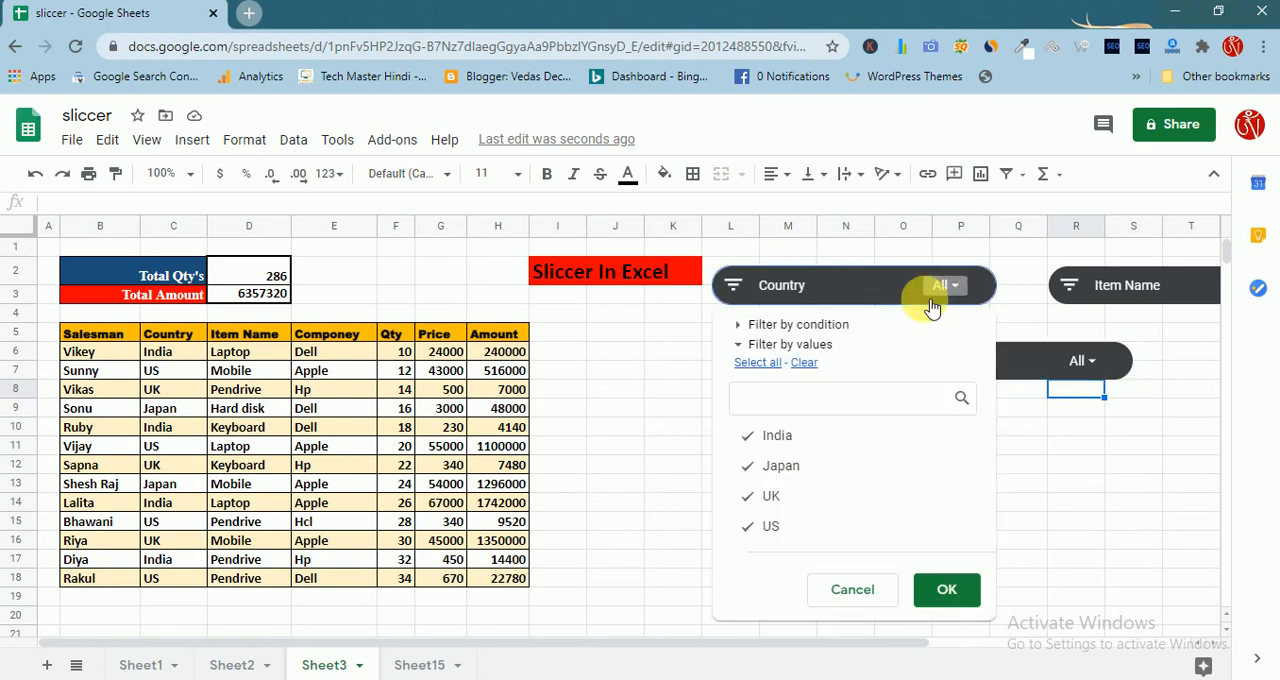
click(750, 435)
click(757, 496)
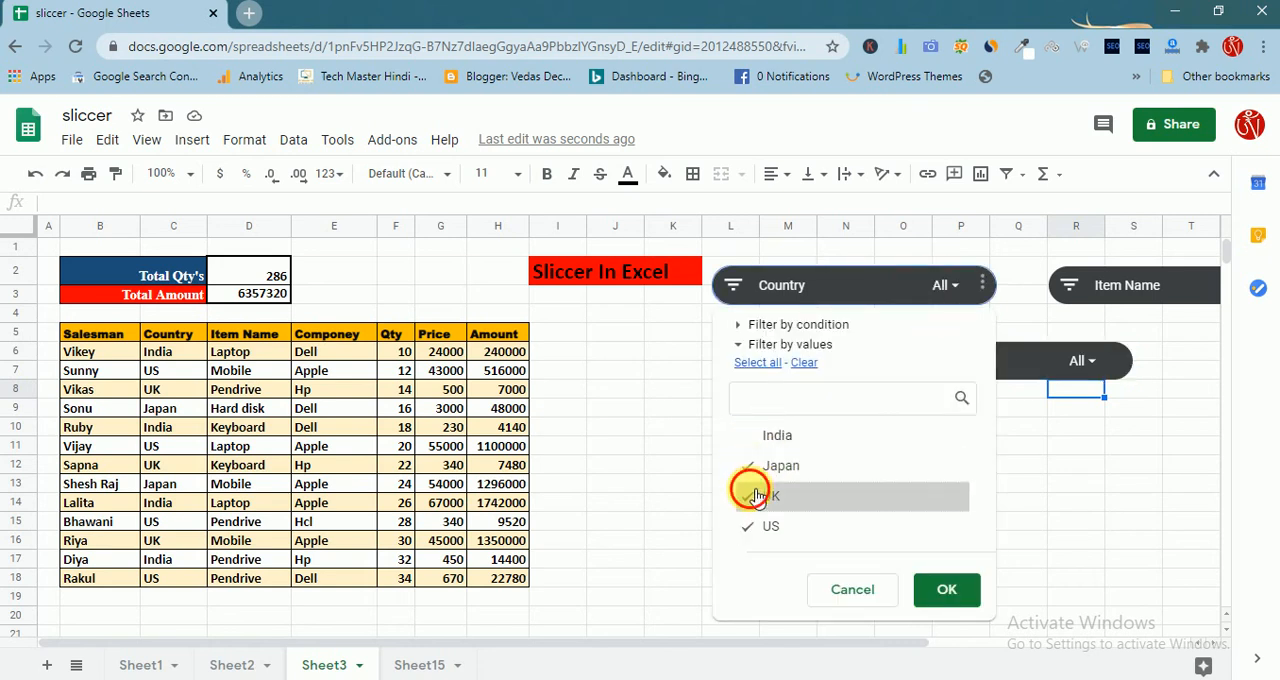
click(755, 527)
click(940, 589)
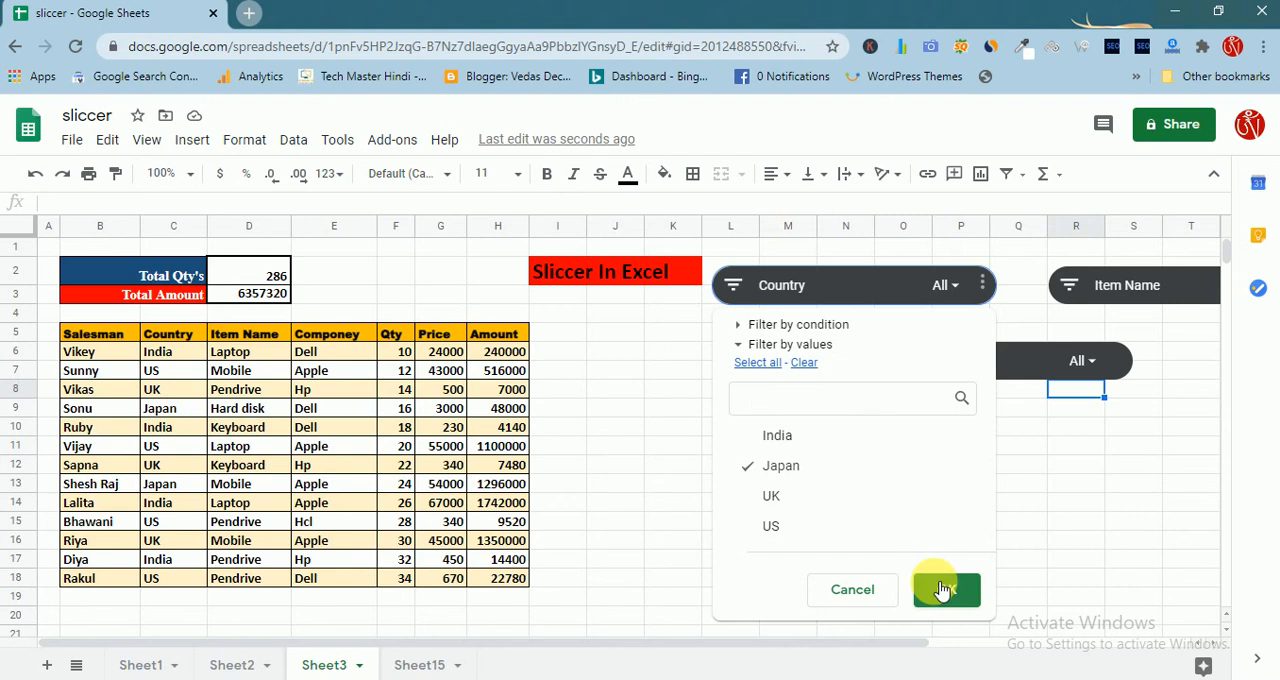
Exclude Apple in the Componey slicer so only Dell remains, and check the Amount cell of the Japan row
click(1085, 362)
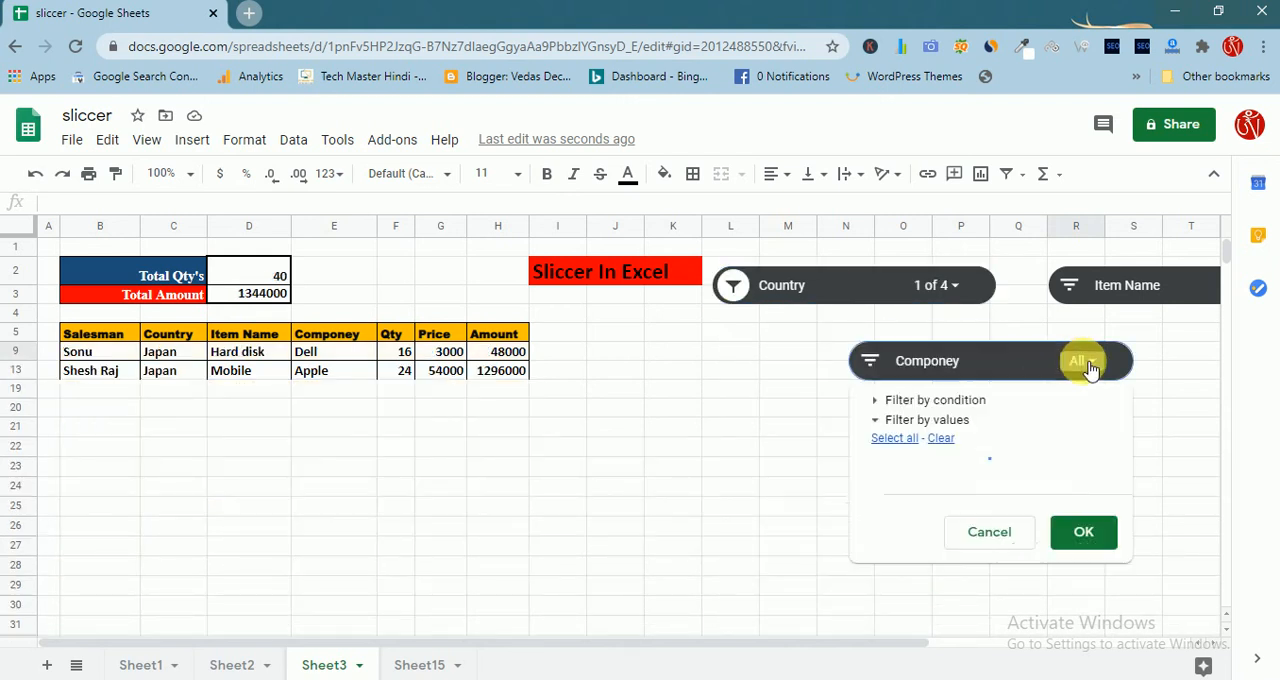
click(891, 516)
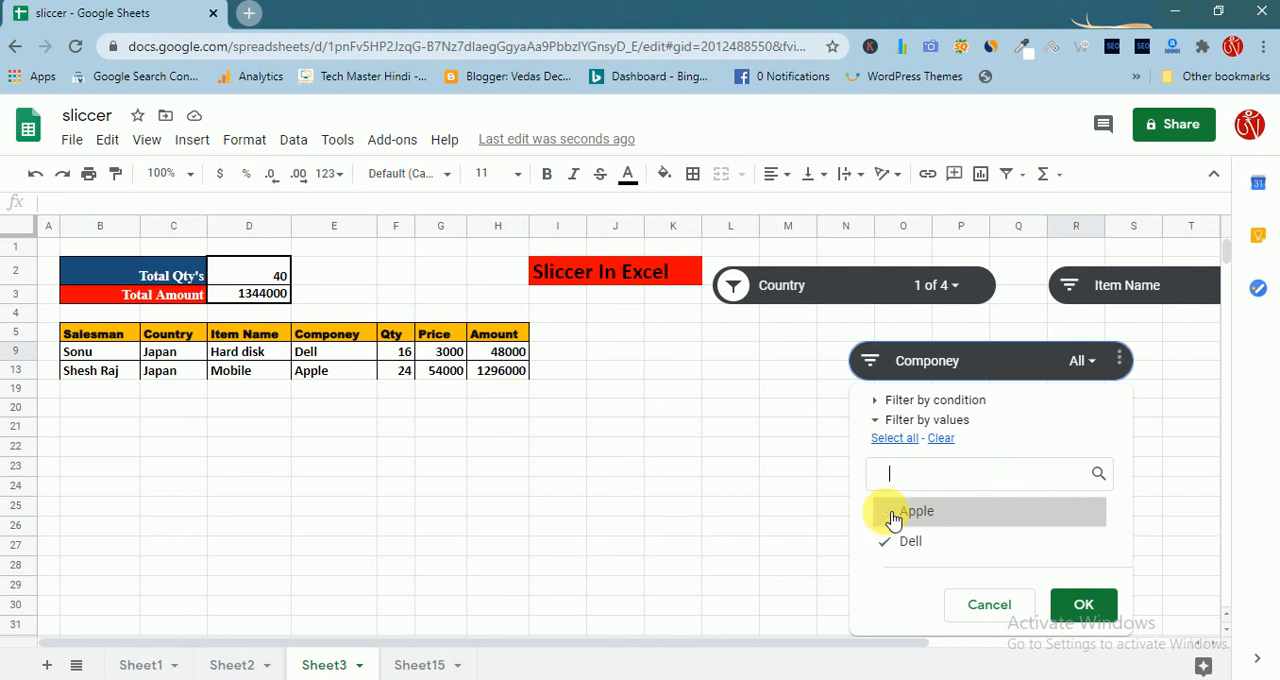
click(1080, 604)
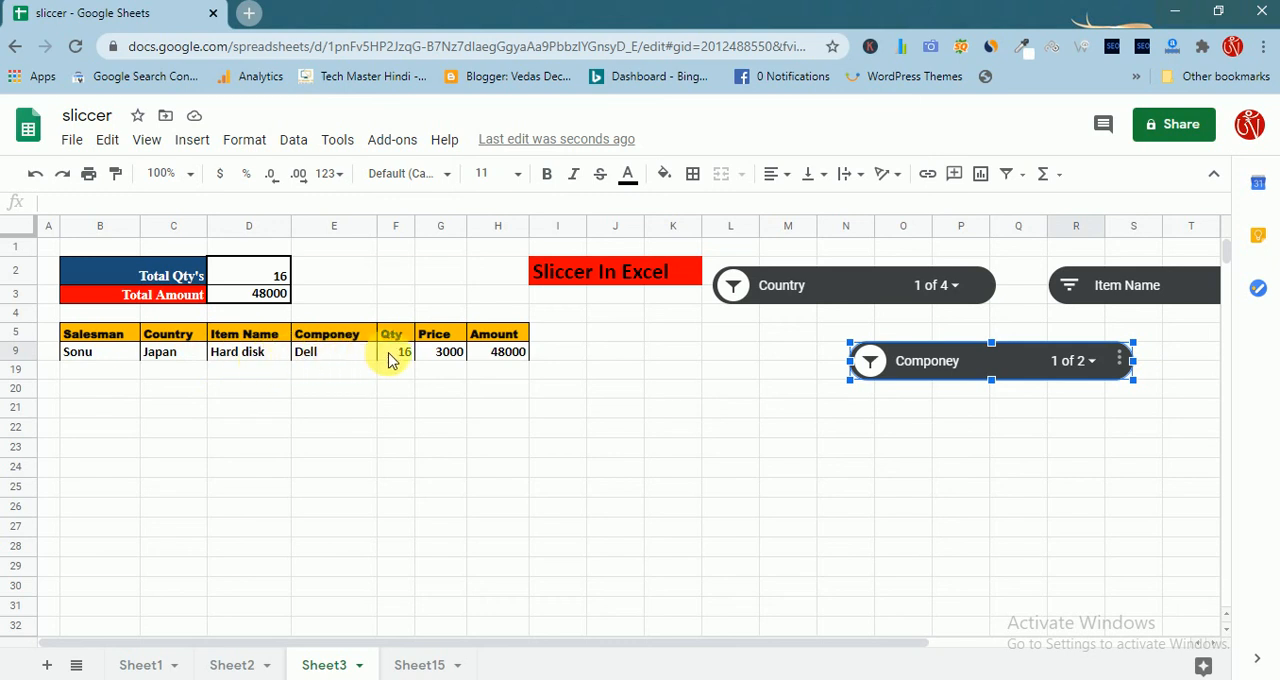
click(491, 363)
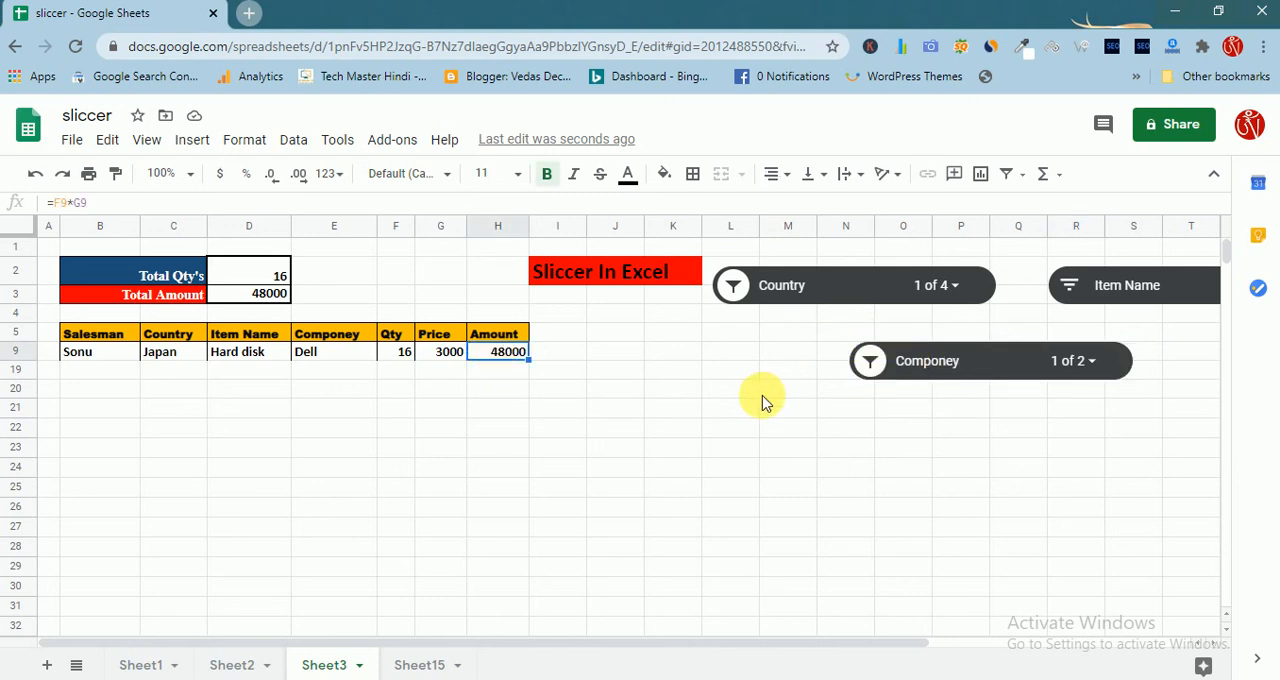
click(858, 410)
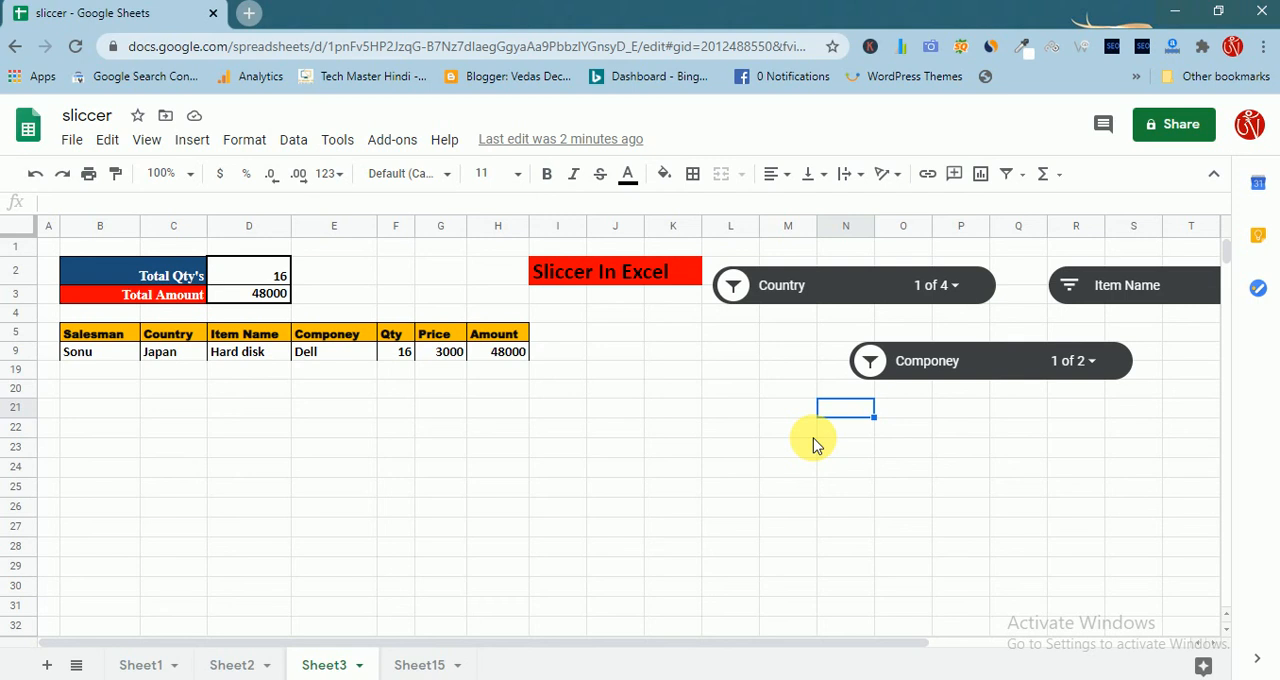
click(659, 378)
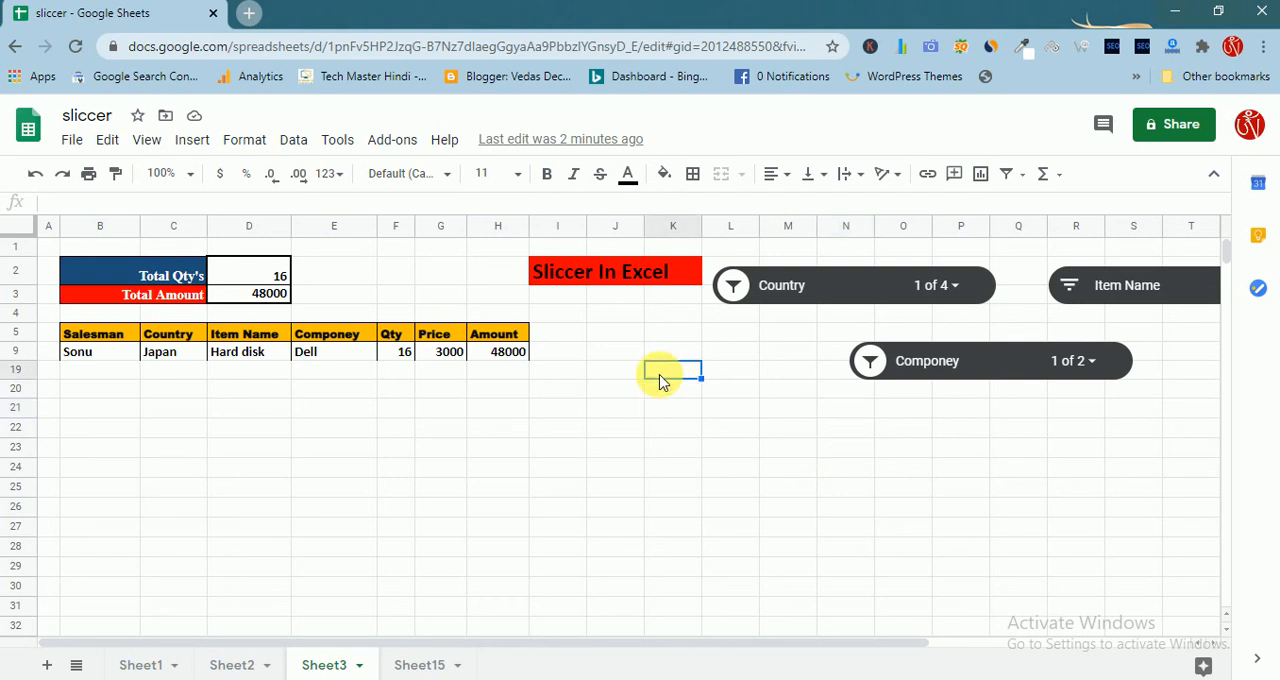
Reset the Country slicer to include India, UK and US as well as Japan
click(938, 290)
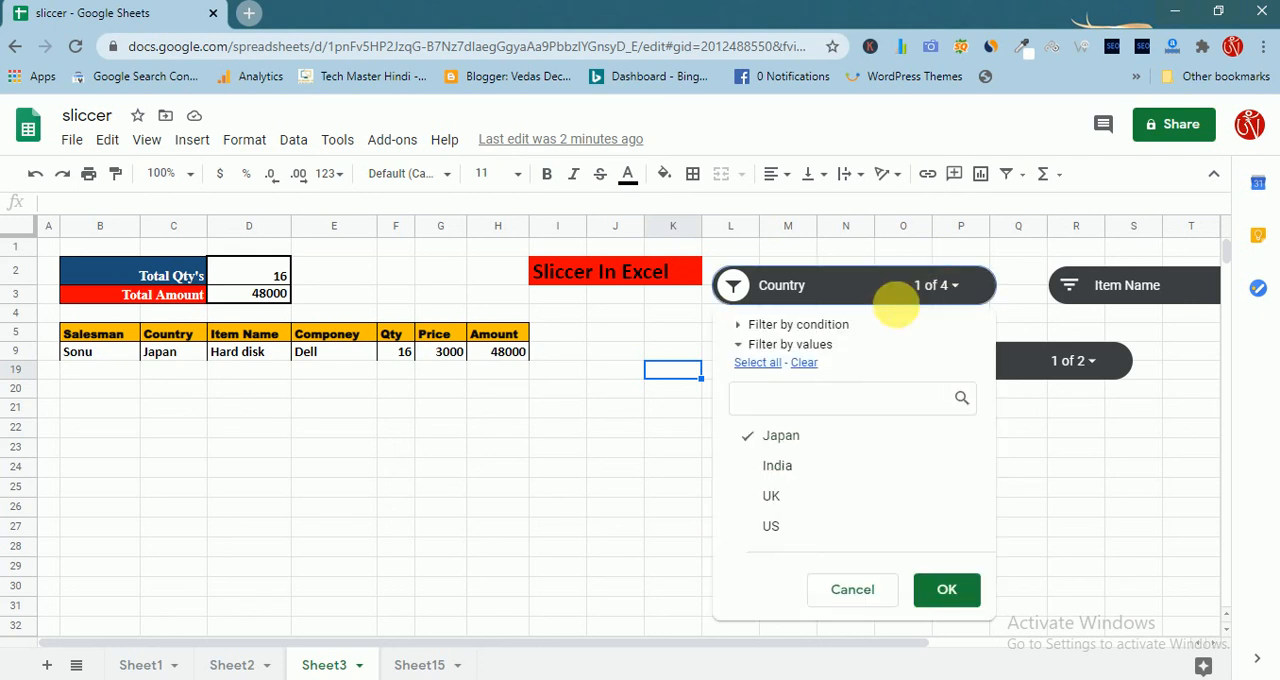
click(763, 470)
click(763, 494)
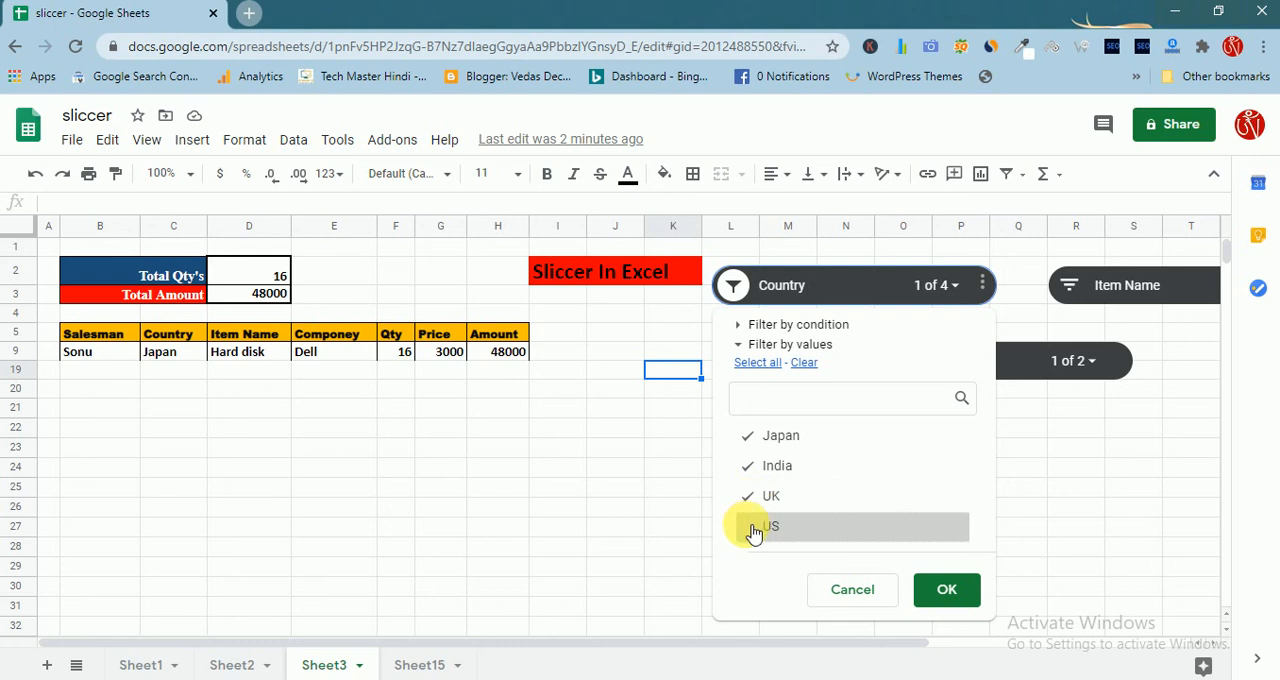
click(760, 527)
click(946, 589)
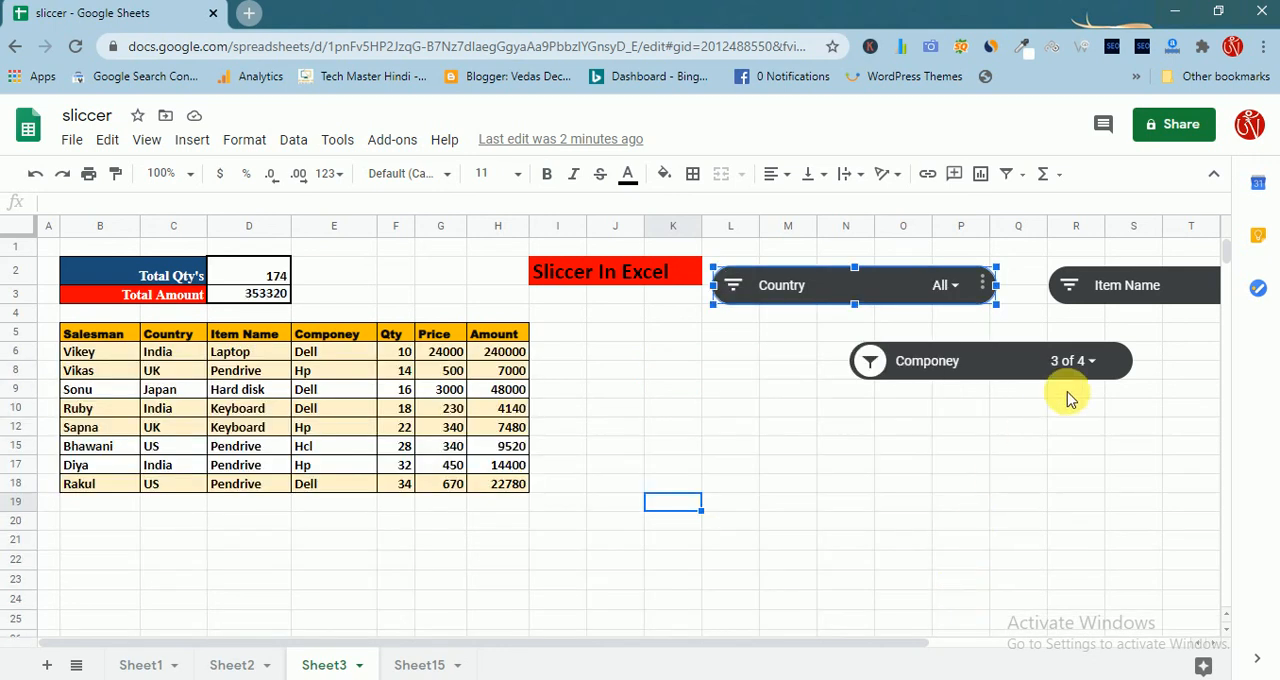
Reset the Componey slicer to include Apple along with Dell, Hcl and Hp
click(1074, 361)
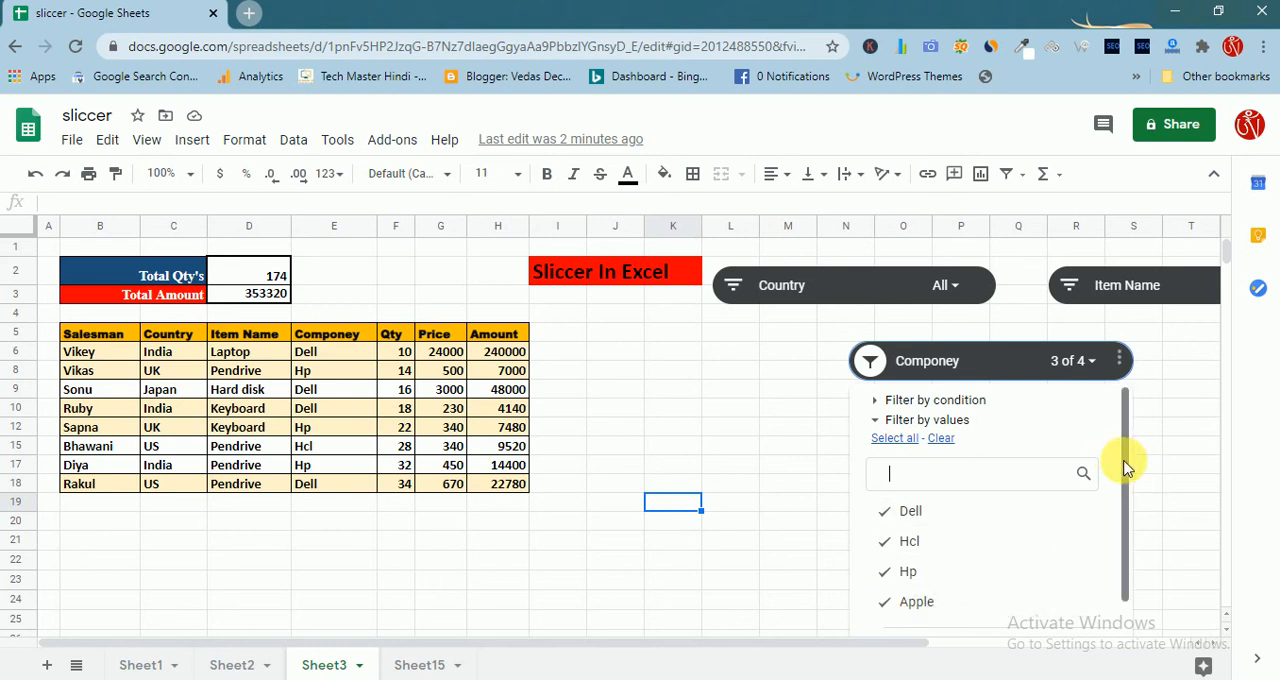
drag(1123, 457, 1123, 531)
click(1095, 605)
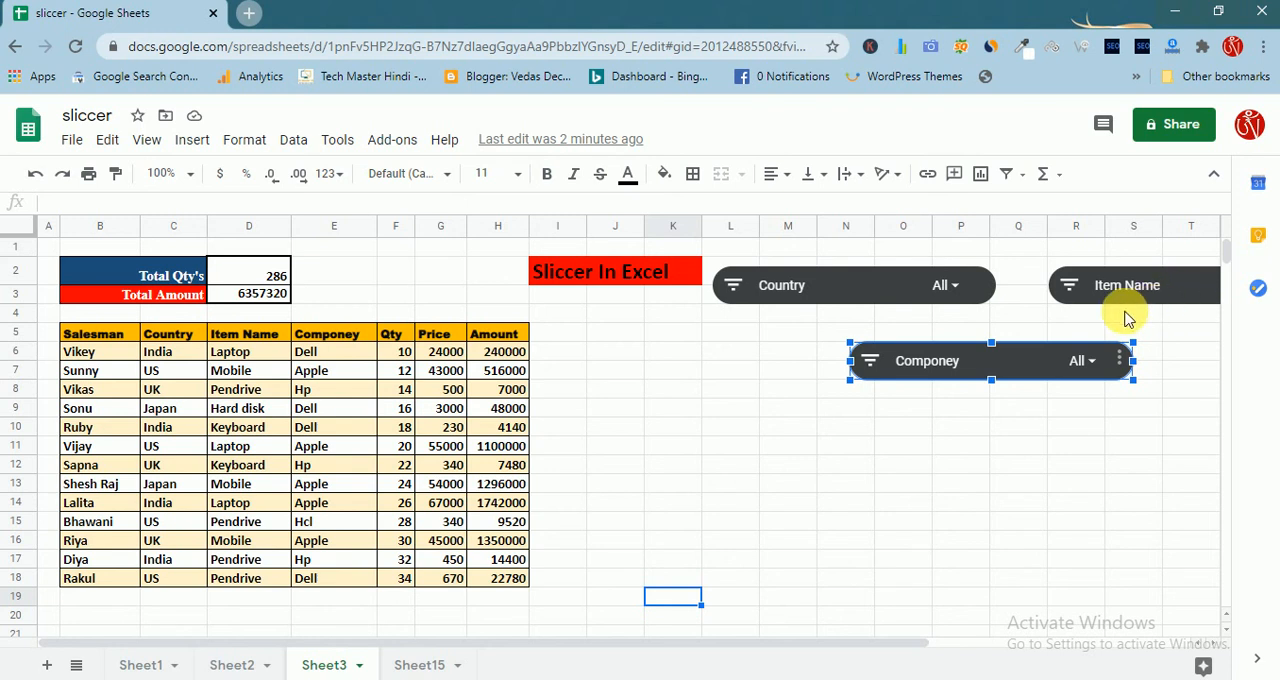
Move the Item Name slicer to rows 10–12 below the Componey slicer and open its filter values
click(1176, 290)
drag(1176, 294, 903, 443)
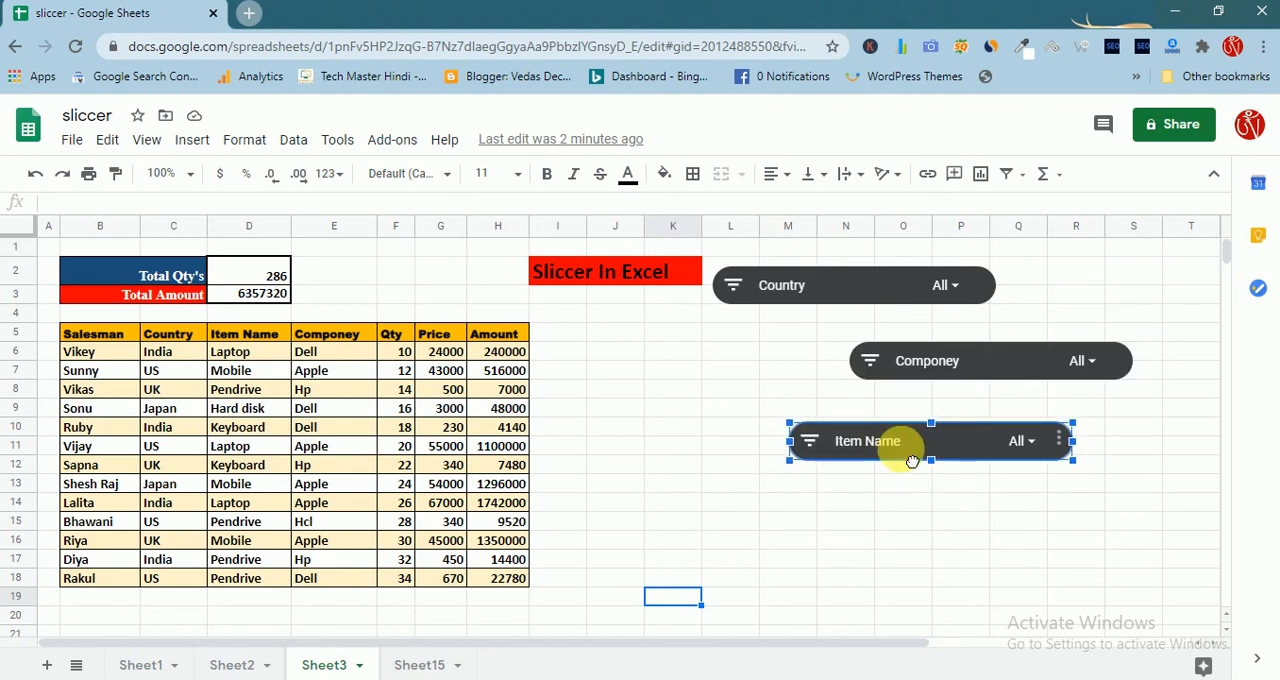
click(1030, 442)
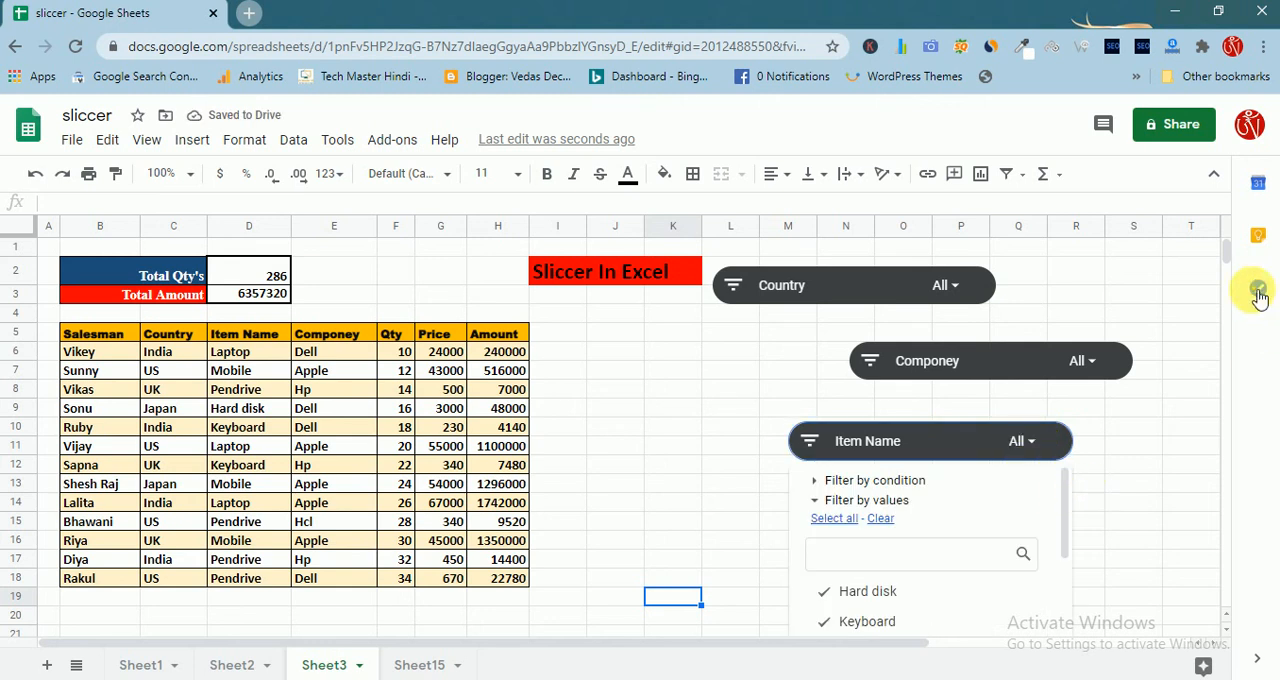